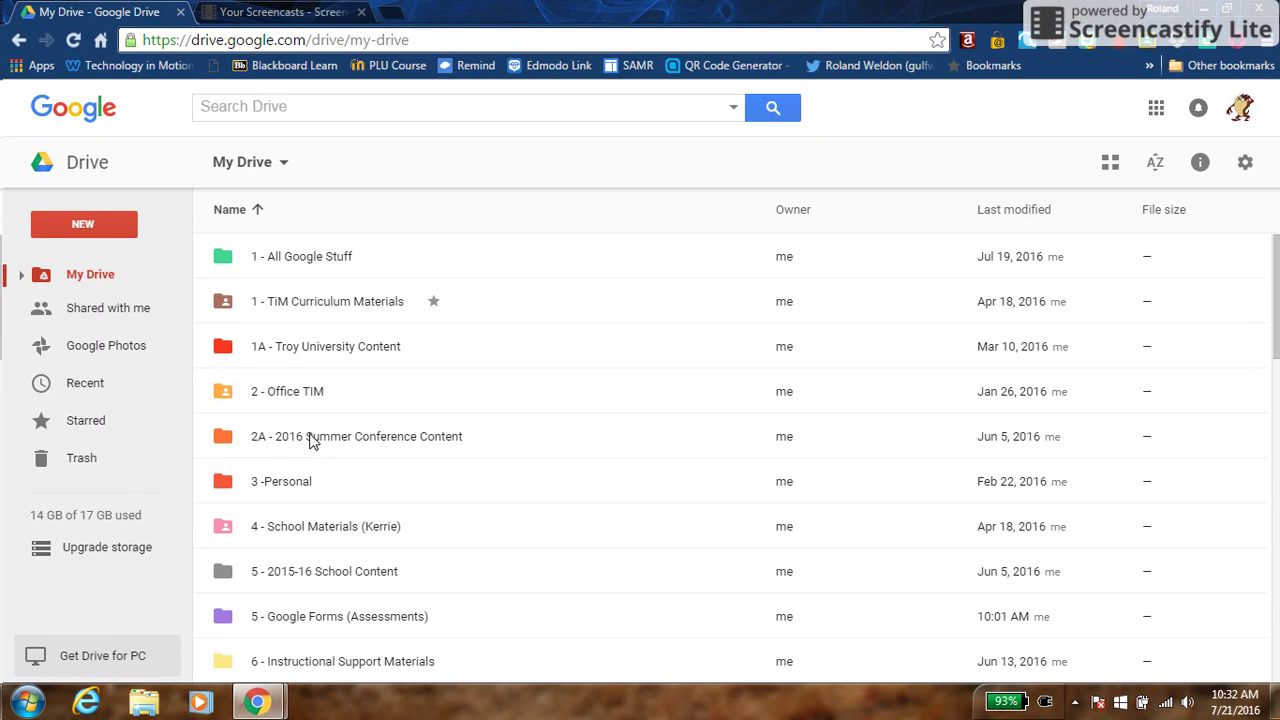
# Open the '5 - Google Forms (Assessments)' folder and bring up the NEW > More list of file types
pyautogui.doubleClick(304, 623)
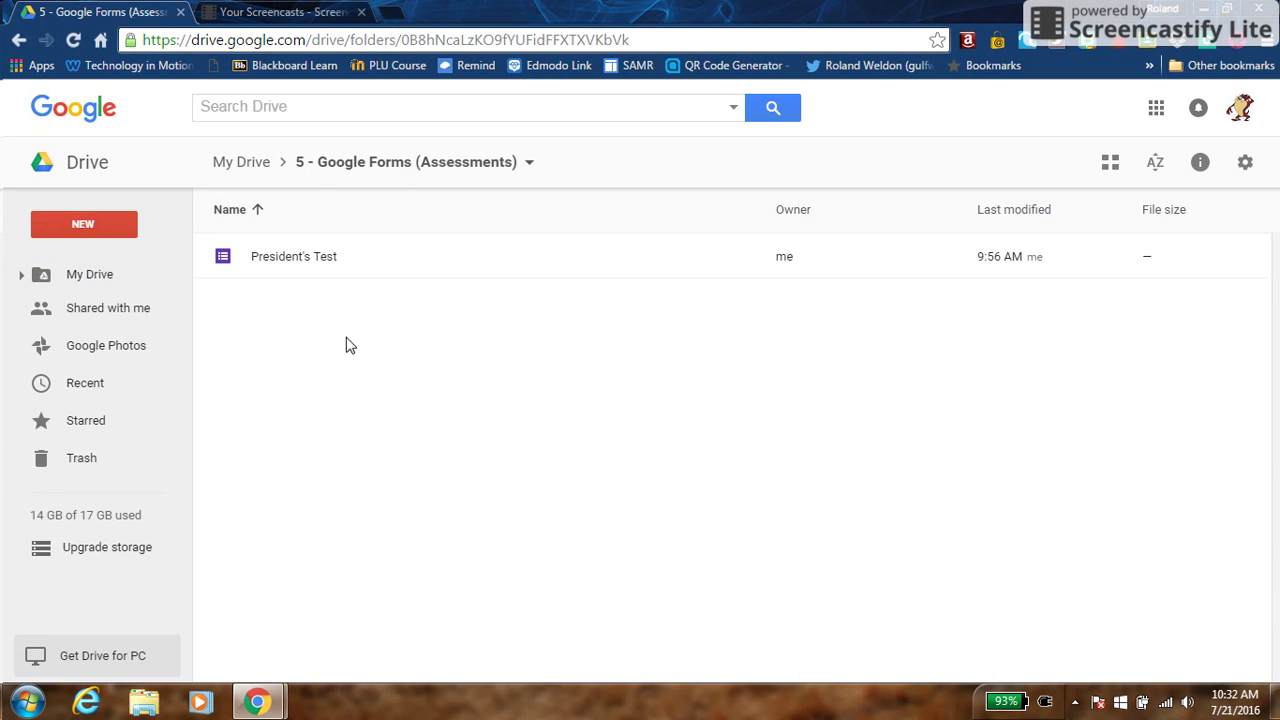
pyautogui.click(105, 228)
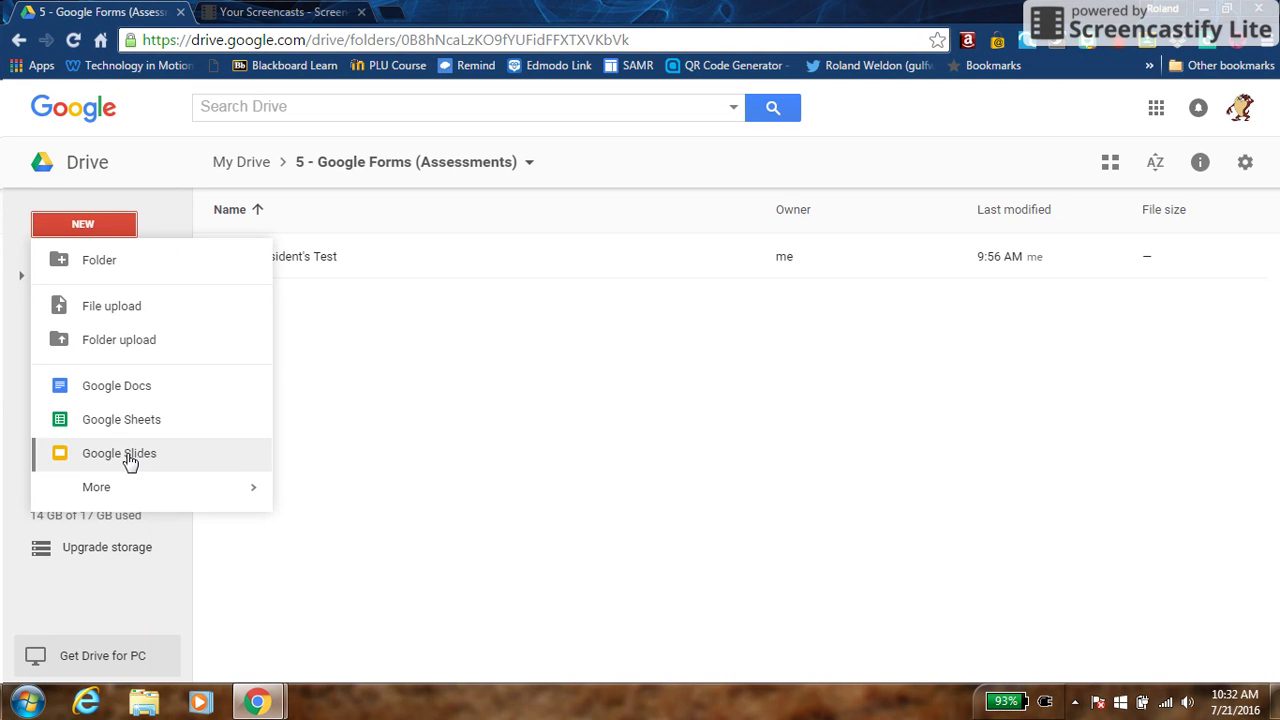
pyautogui.moveTo(130, 486)
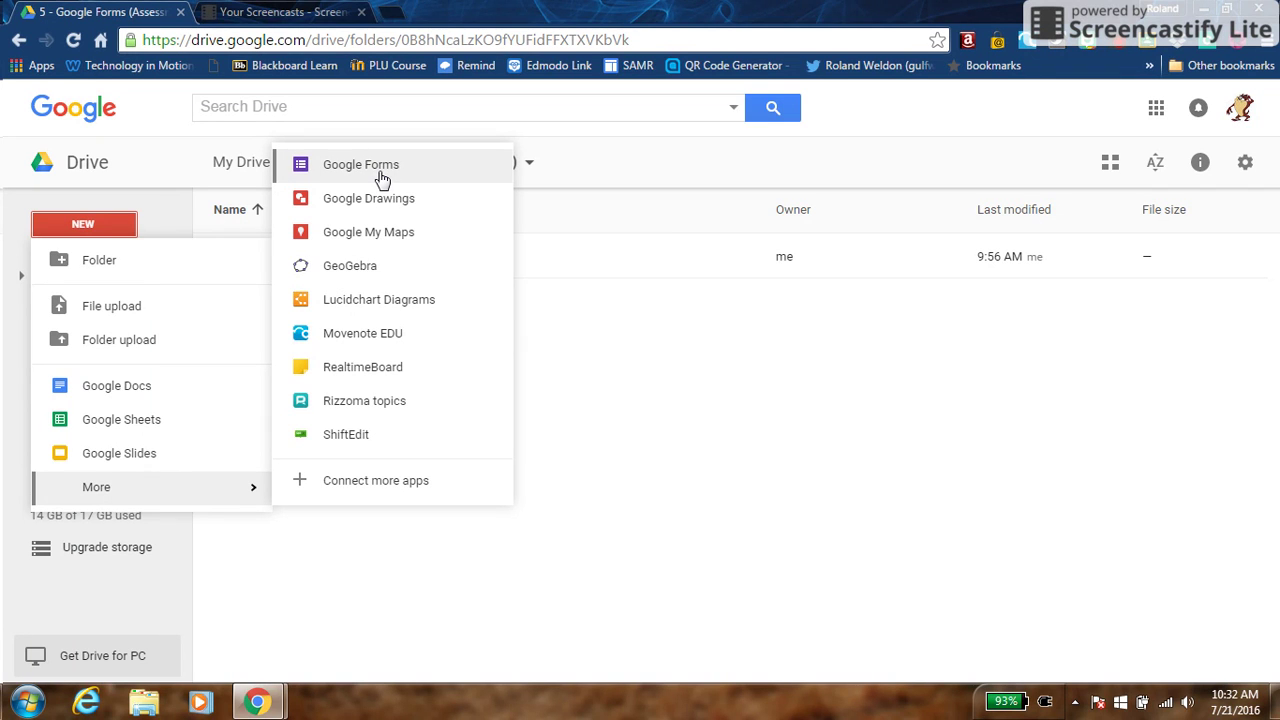
pyautogui.click(164, 211)
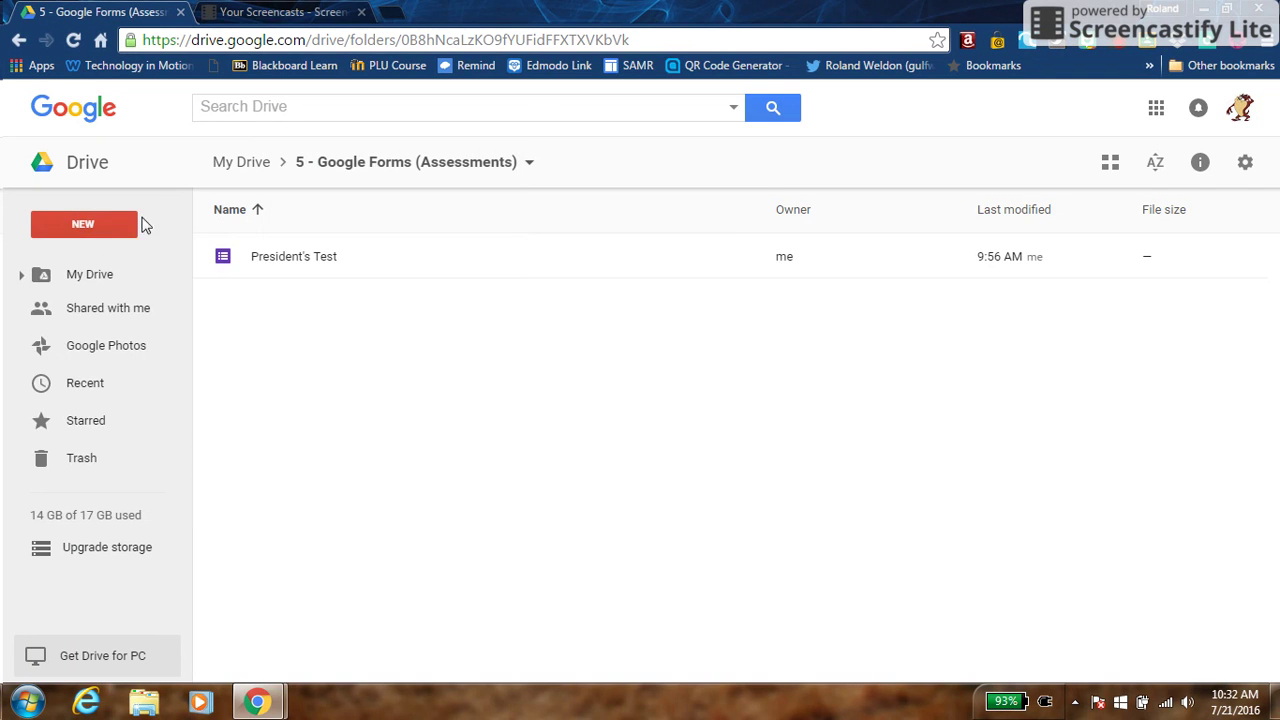
pyautogui.click(111, 219)
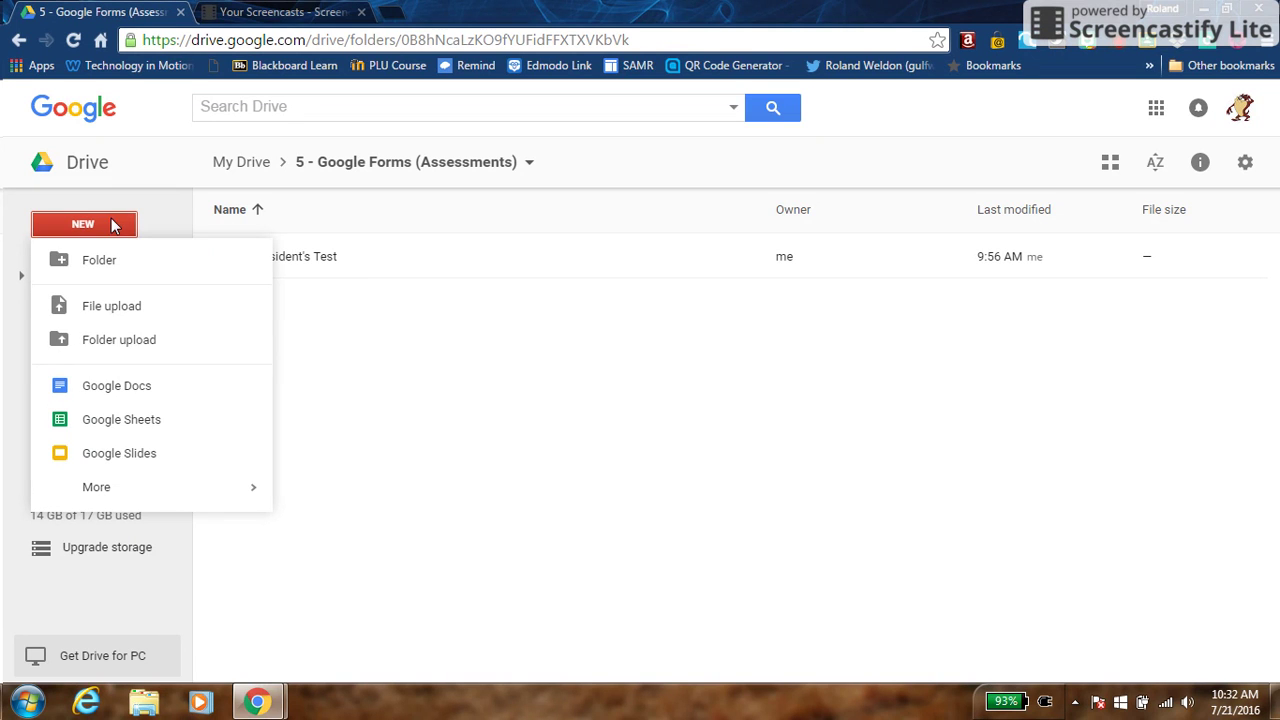
# Create a new blank Google Form and switch its colour theme to purple
pyautogui.moveTo(120, 497)
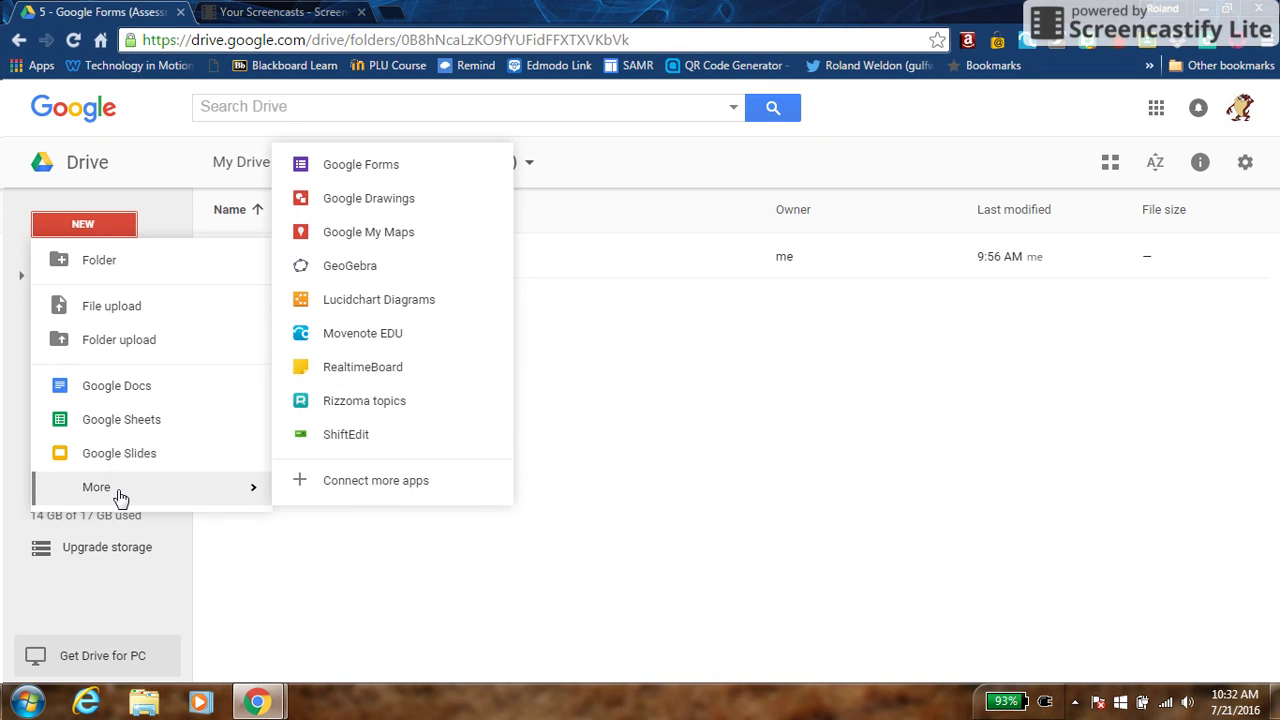
pyautogui.click(390, 172)
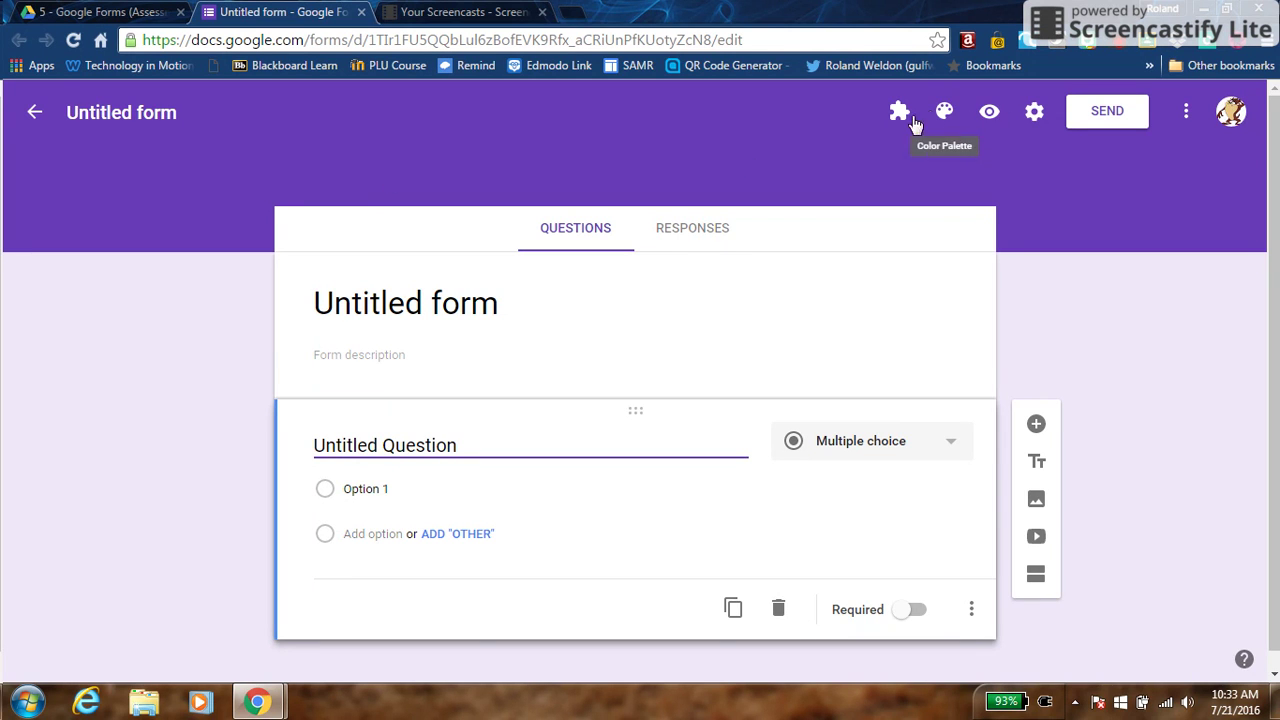
pyautogui.click(944, 114)
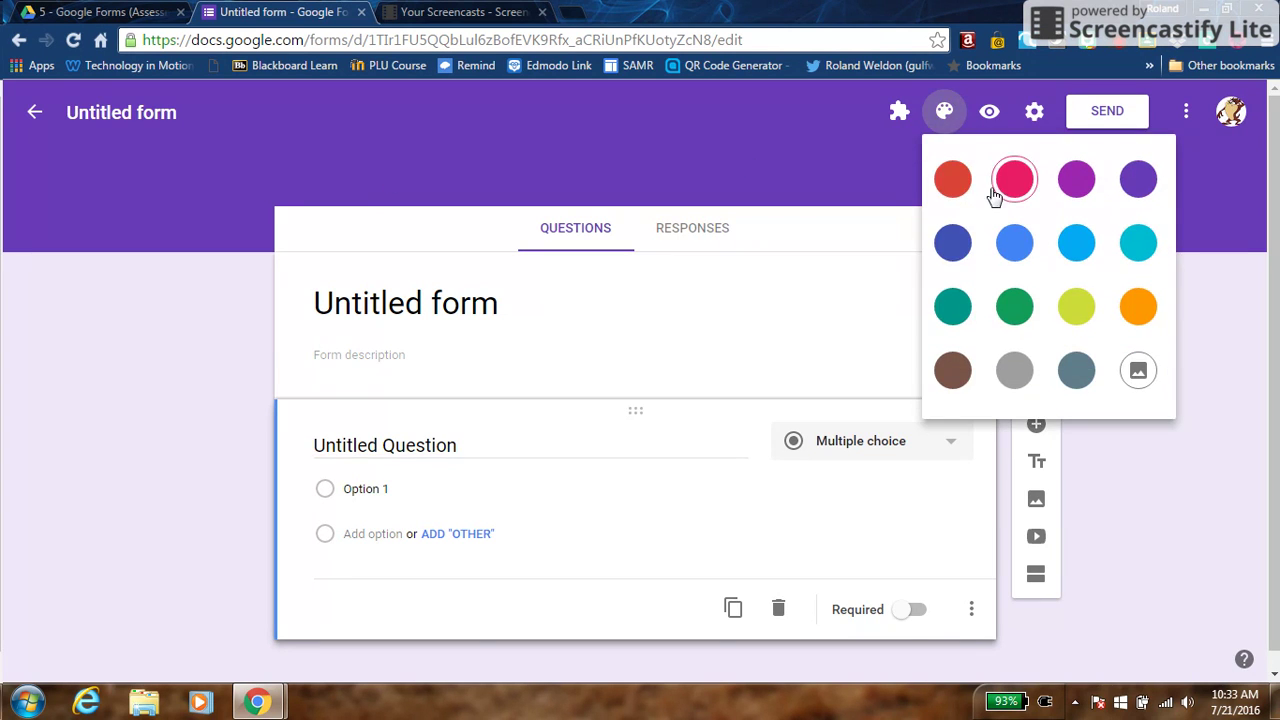
pyautogui.click(1076, 179)
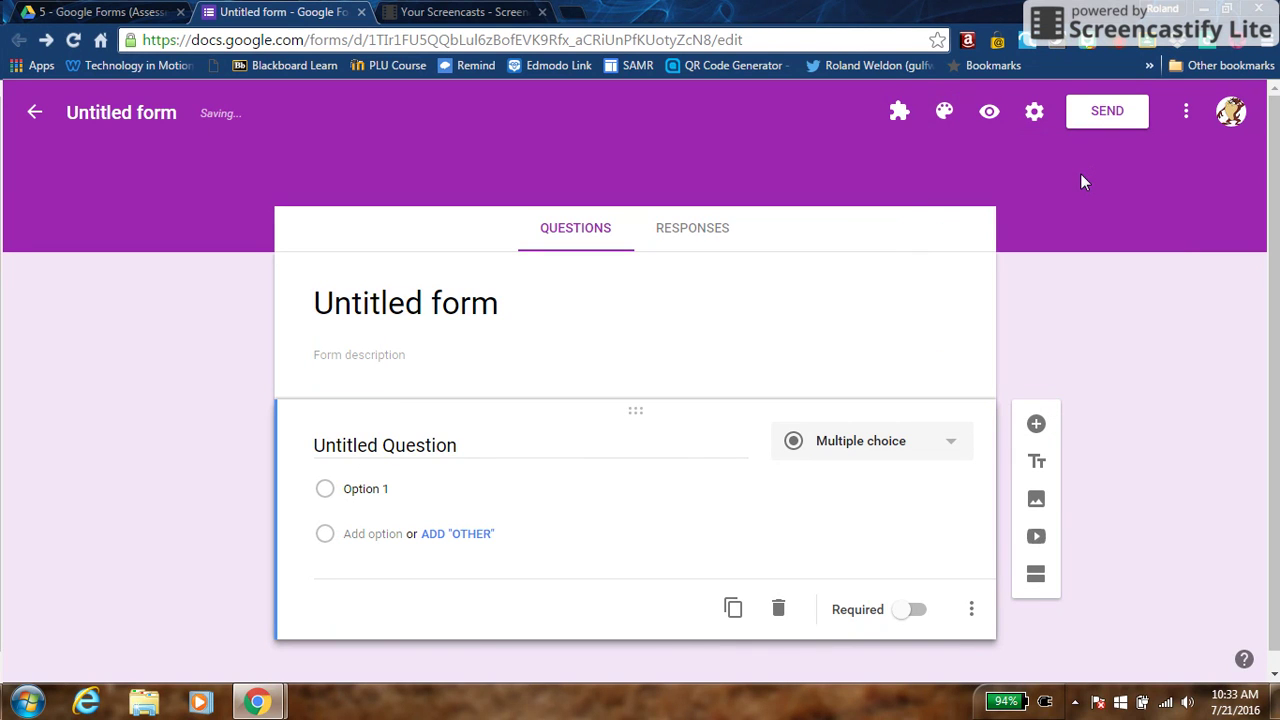
pyautogui.click(363, 300)
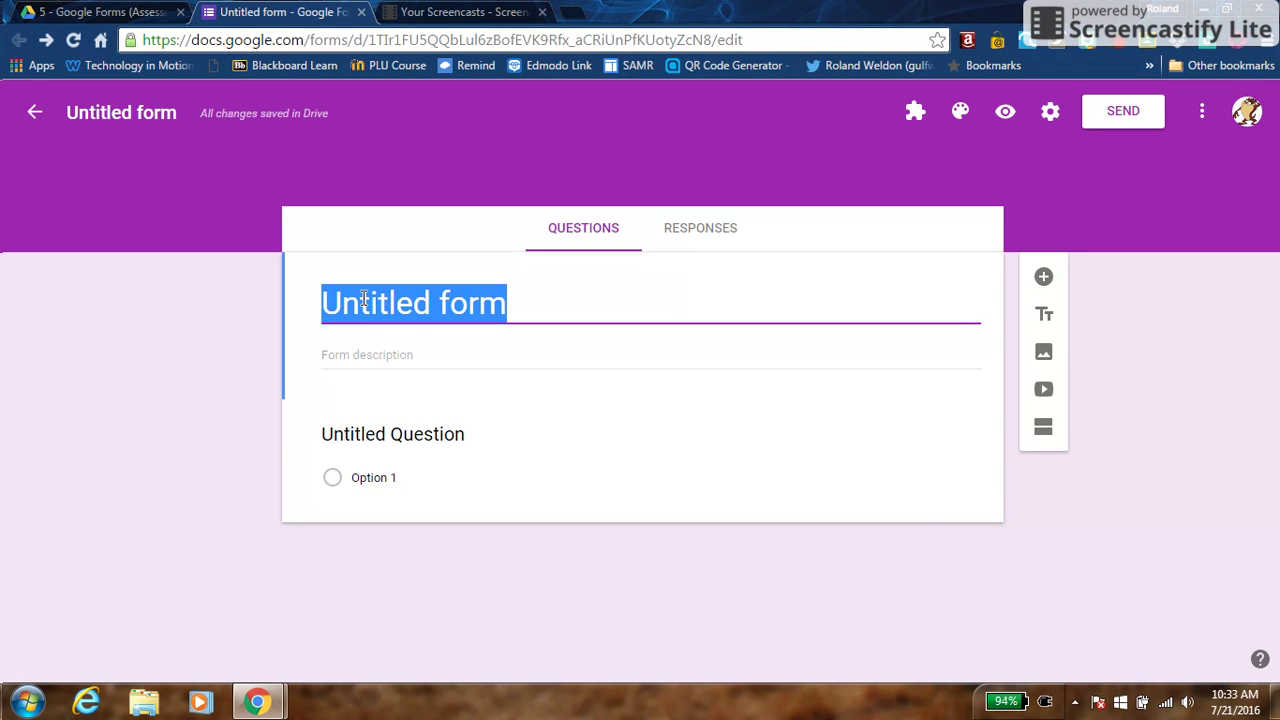
# Title the form '13 Colonies' and confirm the file name changed to match
pyautogui.write('13')
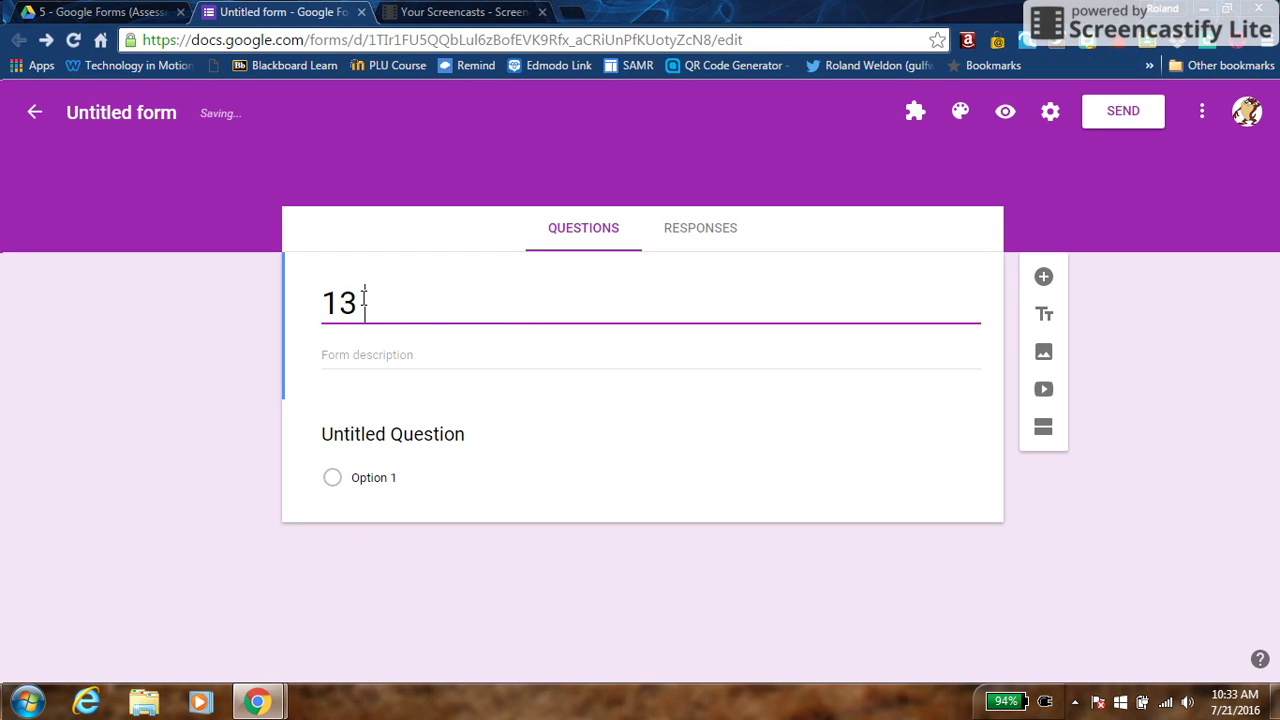
pyautogui.write(' Colonies')
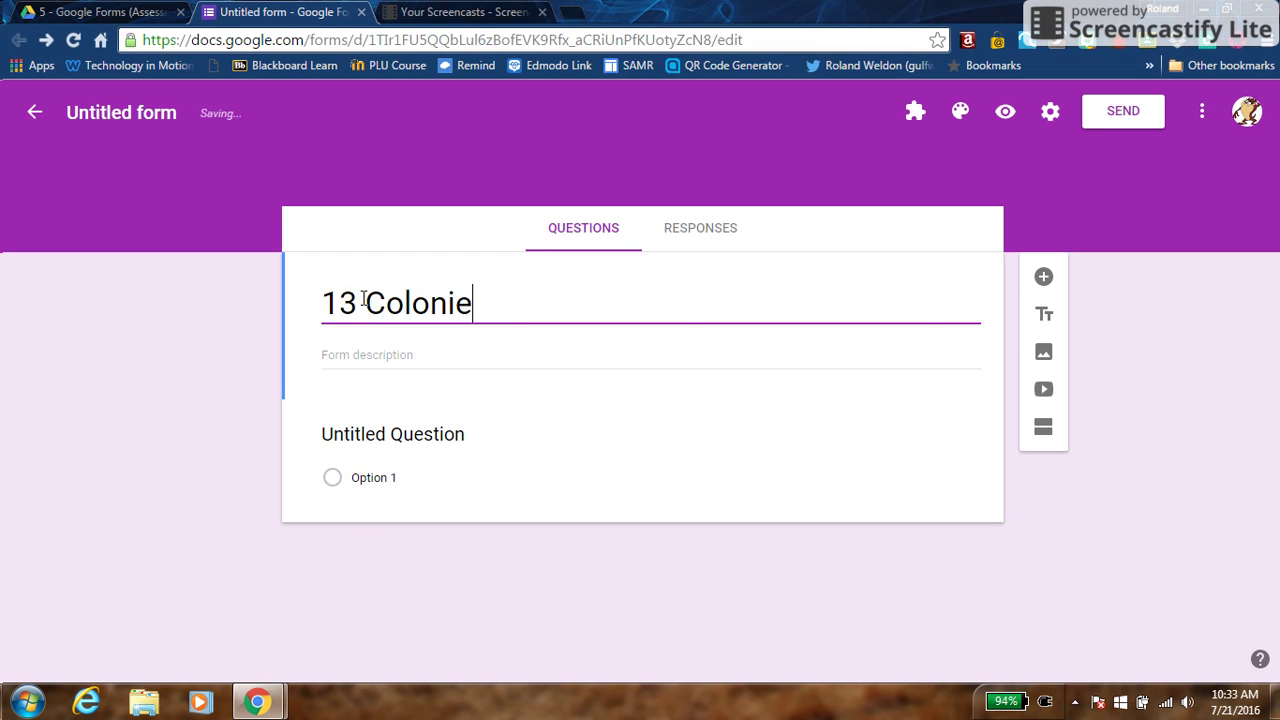
pyautogui.click(209, 331)
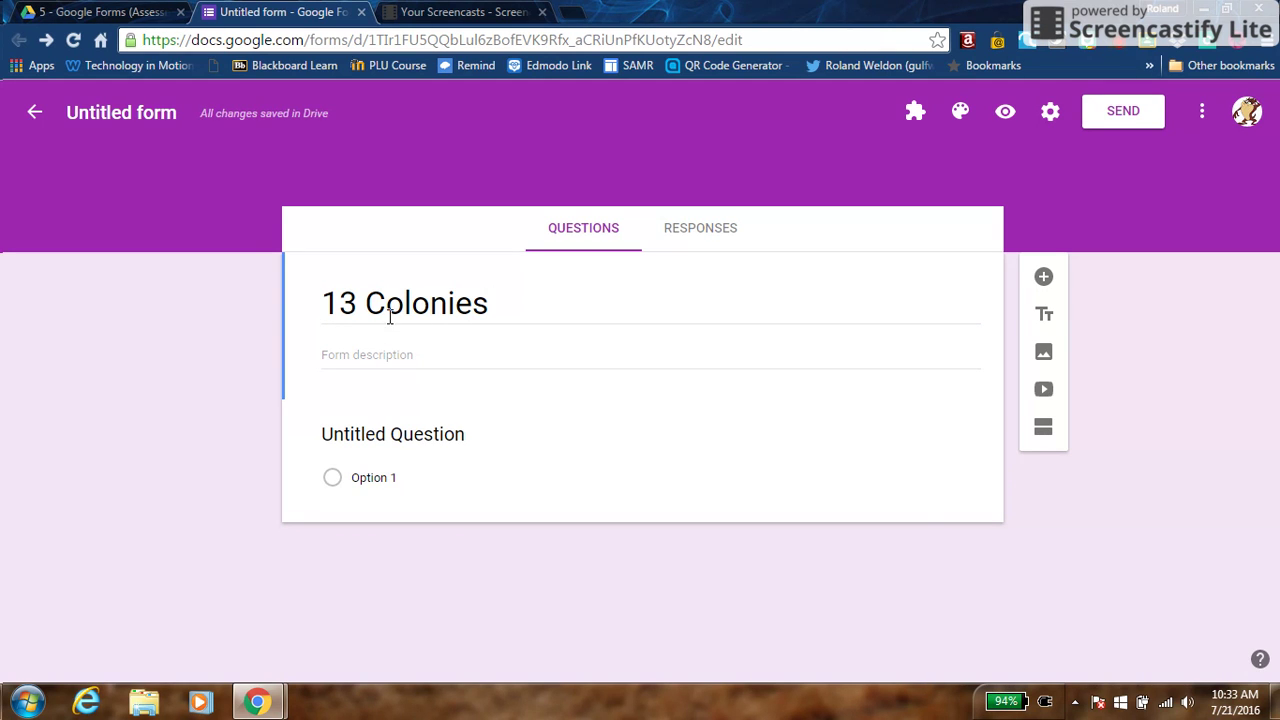
pyautogui.click(103, 110)
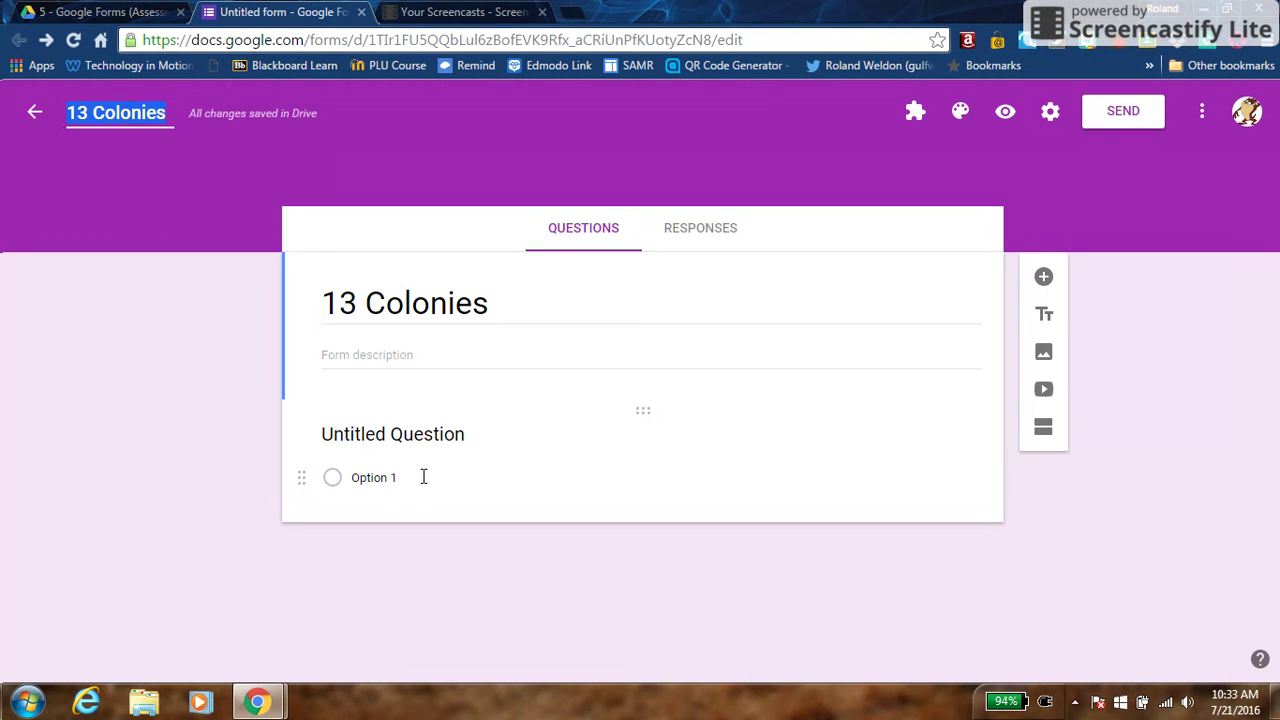
pyautogui.click(410, 445)
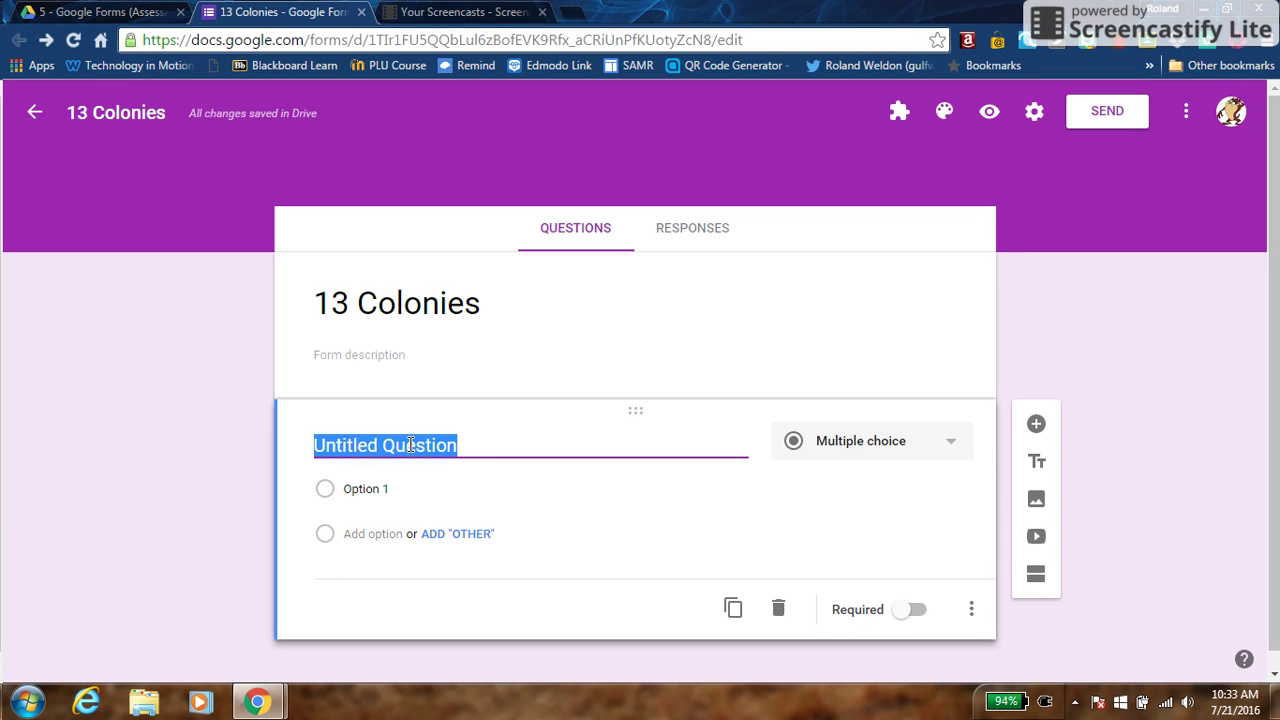
# Turn the first question into a required short-answer 'Last Name, First Name' question, then add another question
pyautogui.click(944, 448)
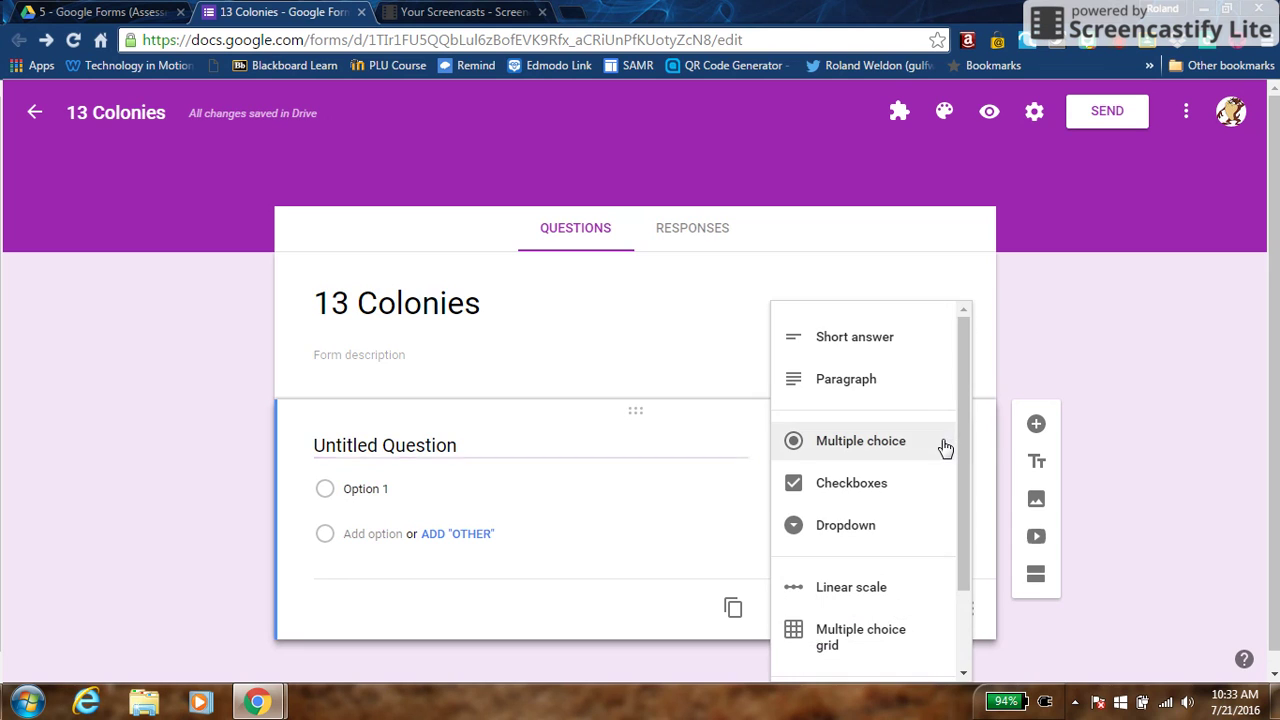
pyautogui.click(878, 348)
pyautogui.tripleClick(399, 441)
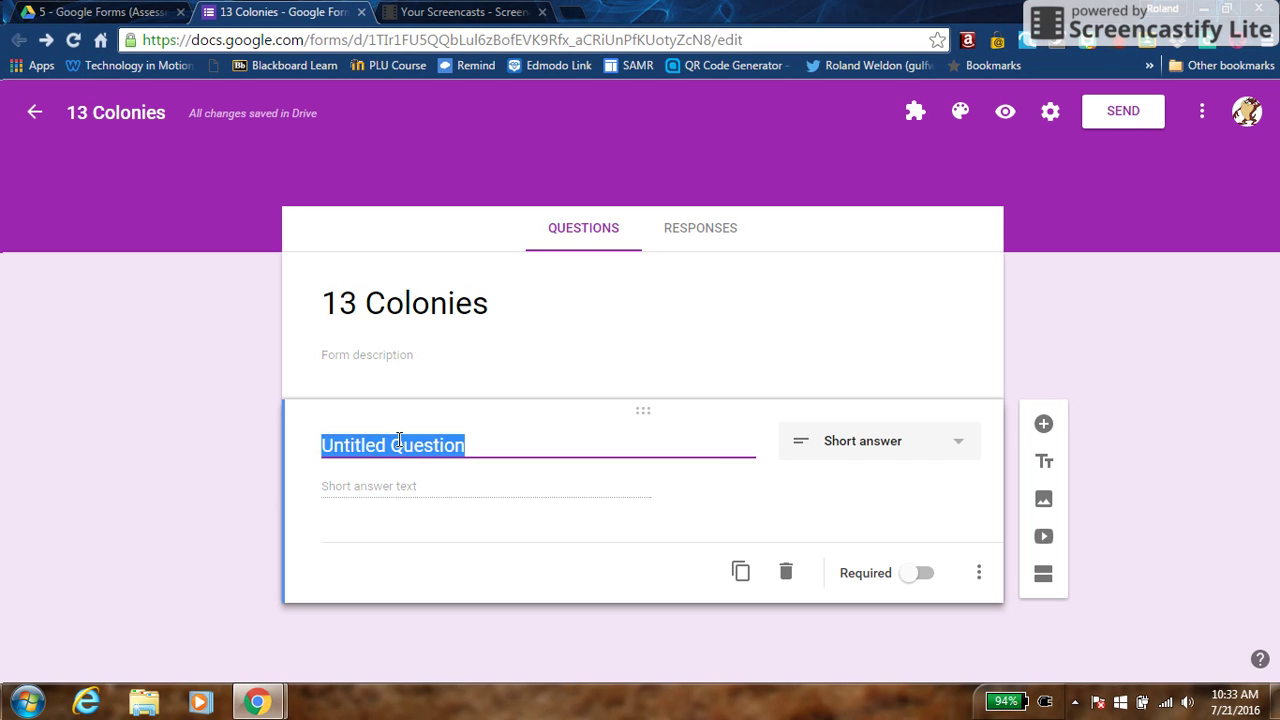
pyautogui.write('Last Name')
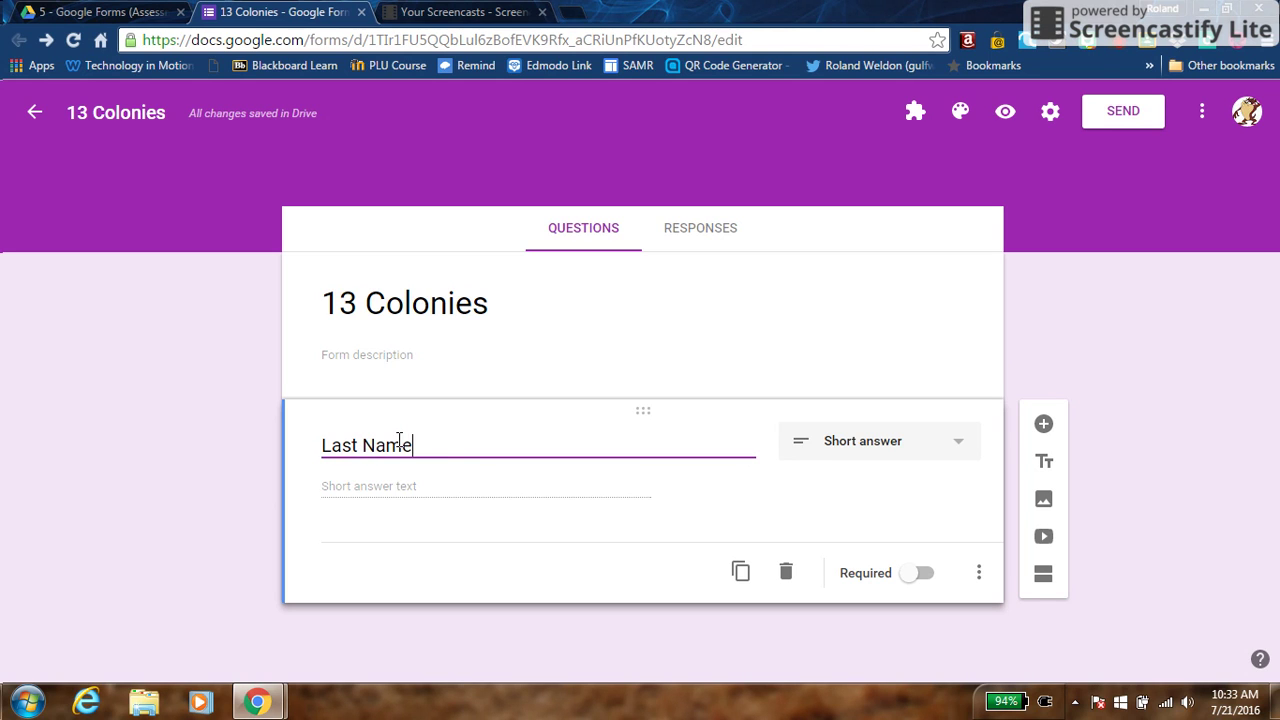
pyautogui.write(', First Nam')
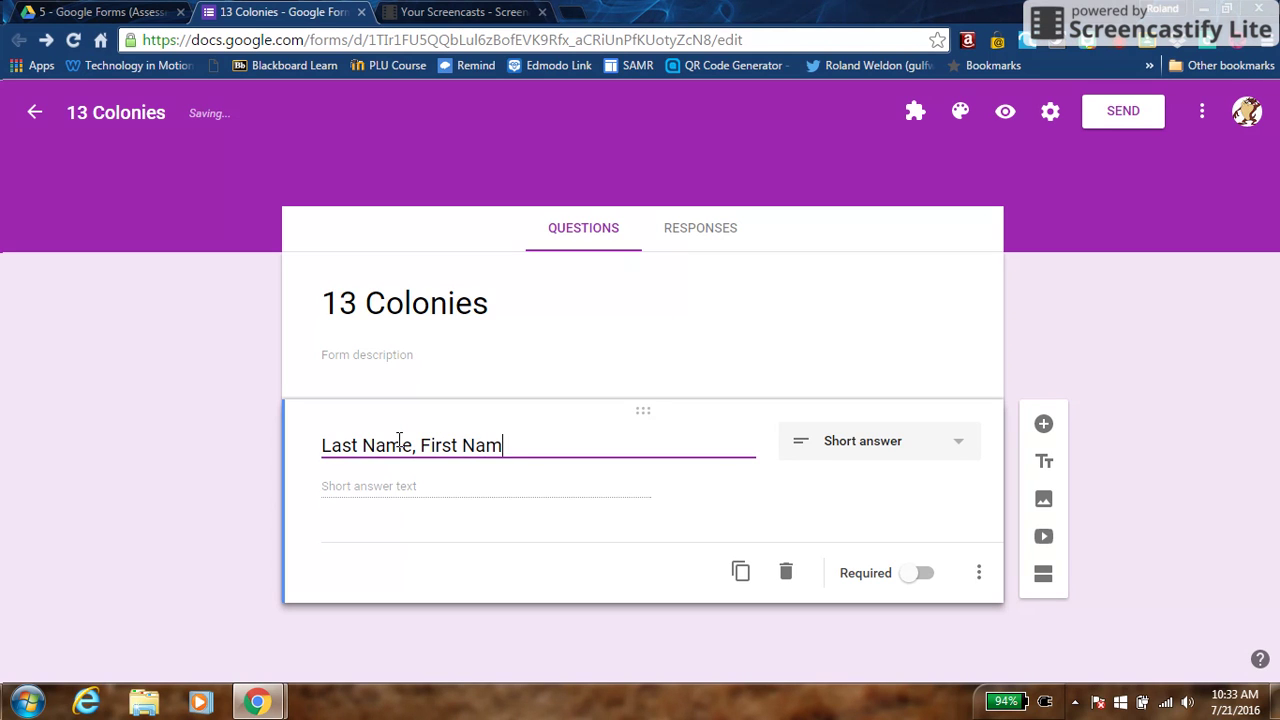
pyautogui.write('e')
pyautogui.click(918, 574)
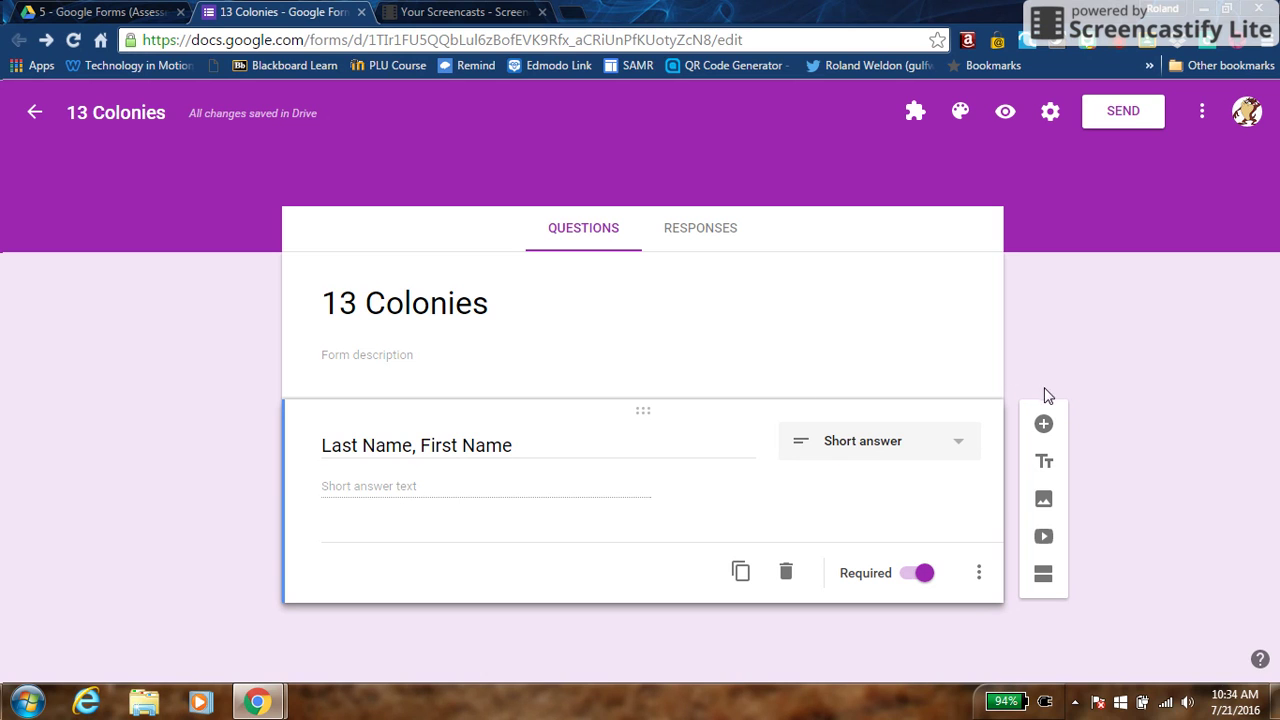
pyautogui.click(1043, 425)
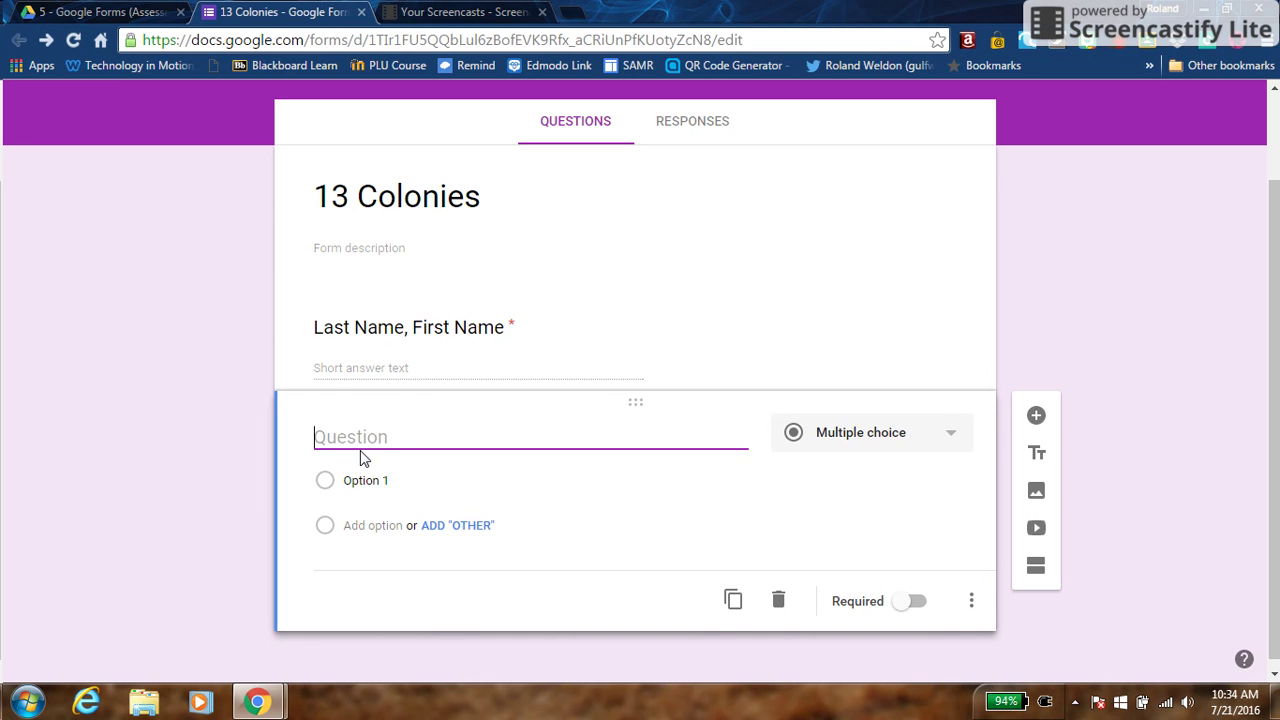
# Make the second question a required short-answer 'Your Email' question and add a new question below it
pyautogui.write('Your E')
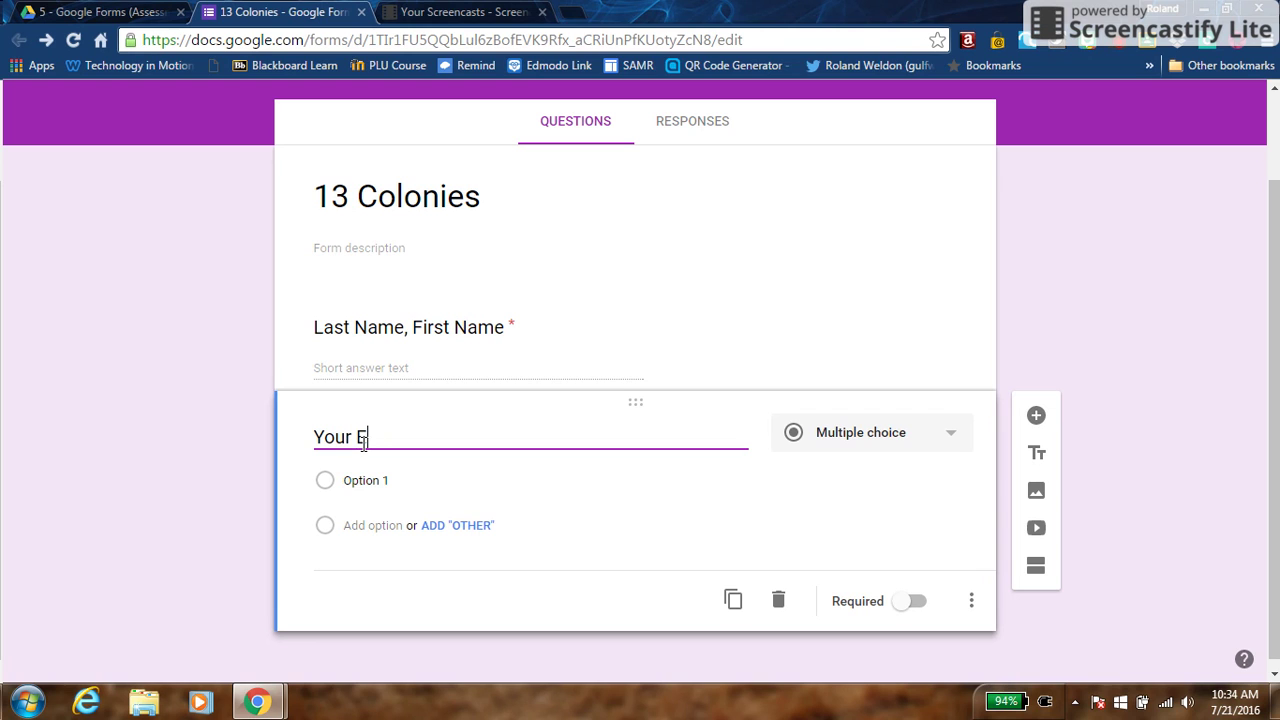
pyautogui.write('mail')
pyautogui.click(855, 436)
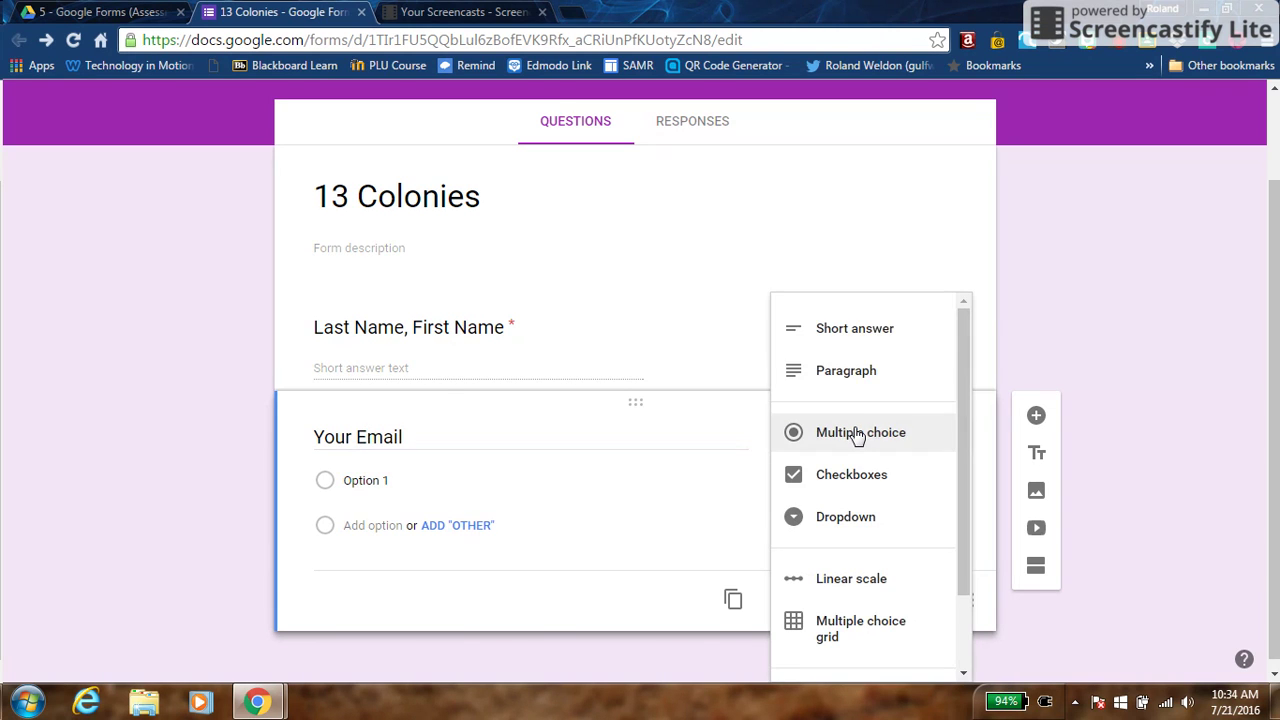
pyautogui.click(857, 330)
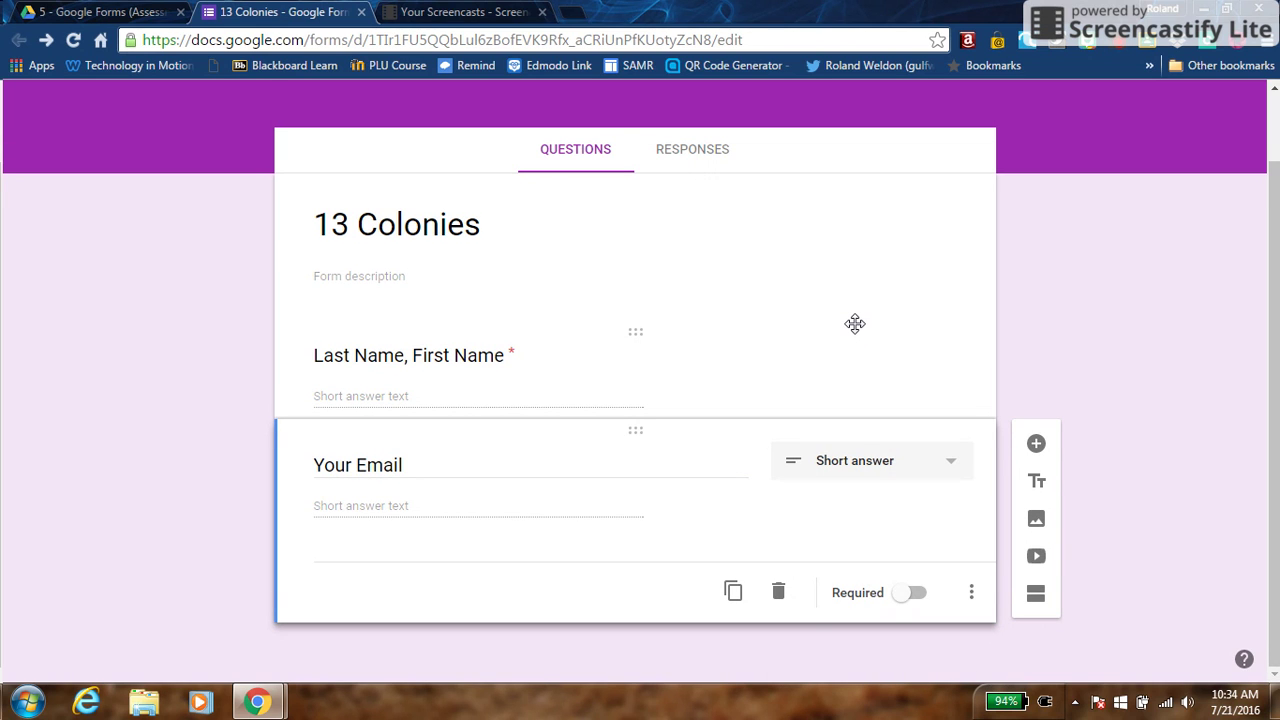
pyautogui.click(918, 600)
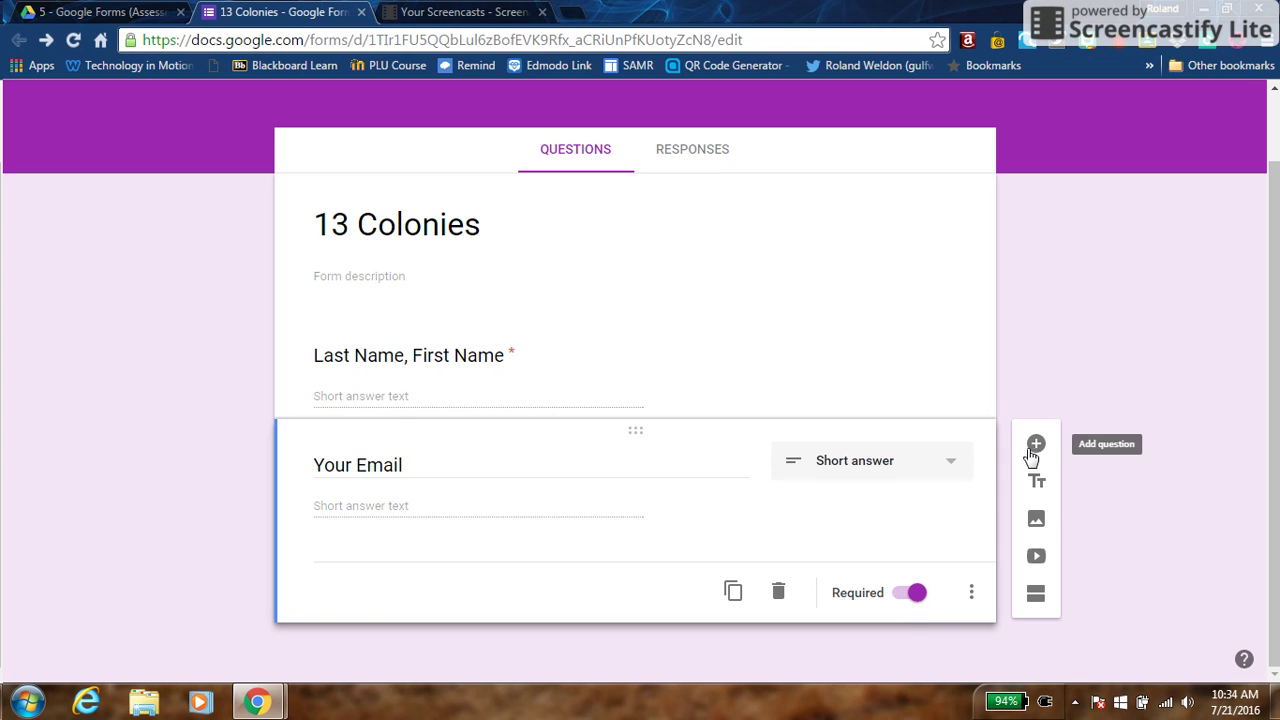
pyautogui.click(1036, 447)
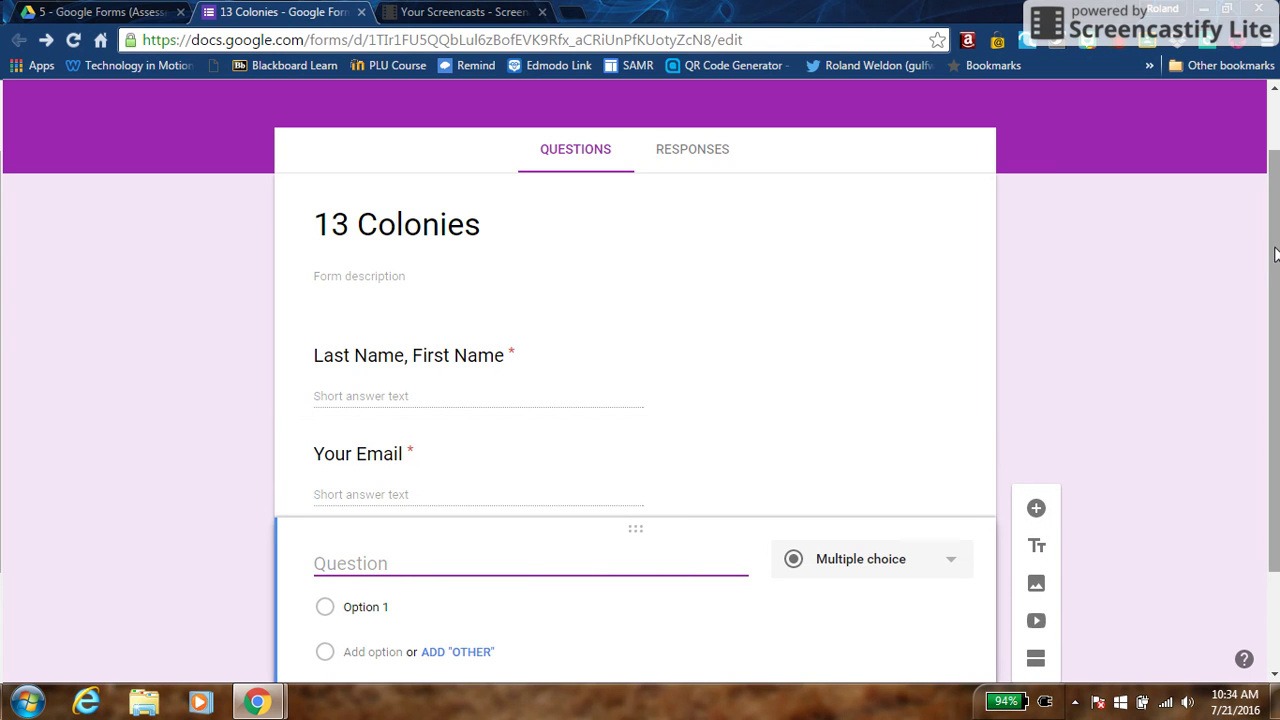
pyautogui.moveTo(1271, 250); pyautogui.dragTo(1270, 332)
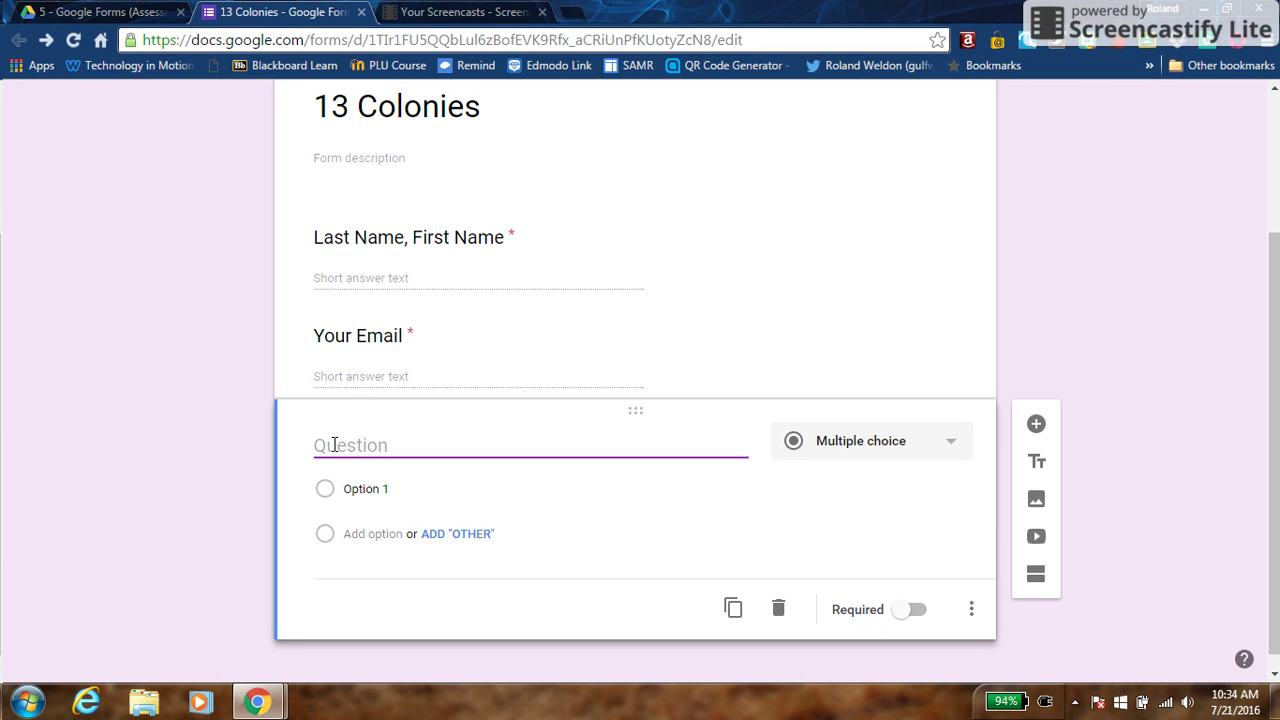
# Title question 1 '1. What was the first state admitted to the union?'
pyautogui.write('1.')
pyautogui.write('What was the first state ')
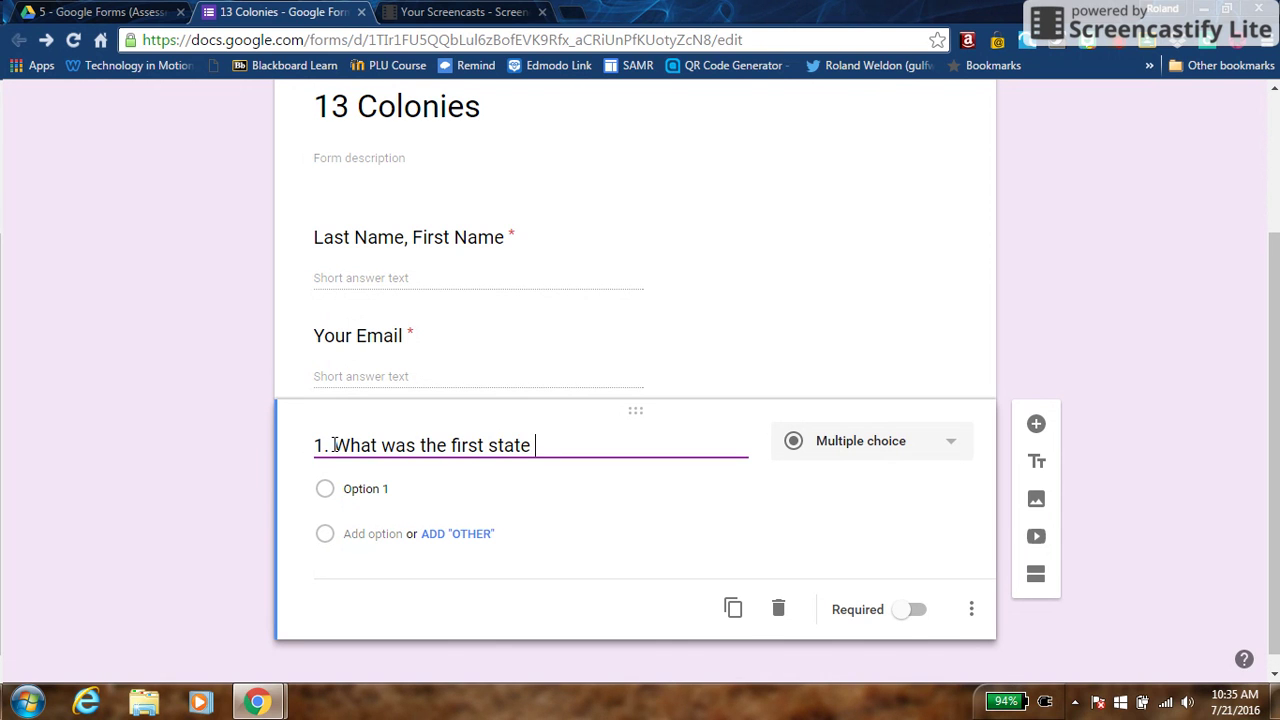
pyautogui.write('admitted to the union')
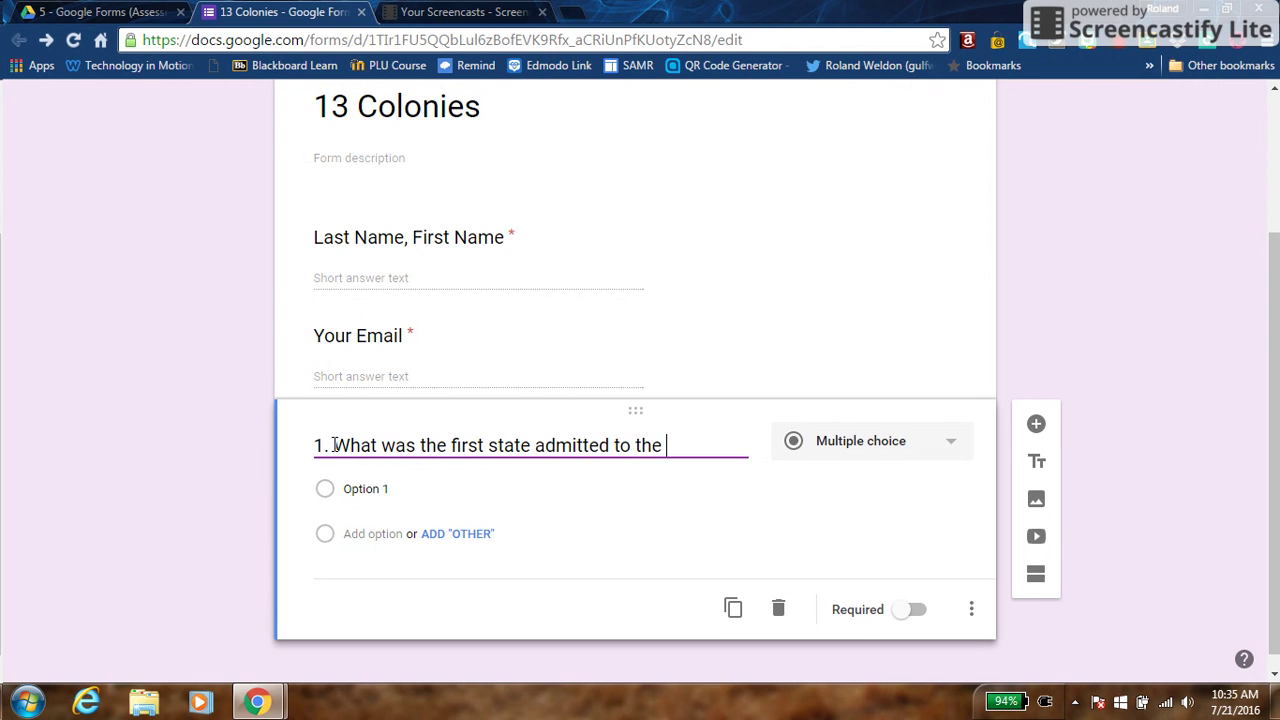
pyautogui.write('?')
# Enter the answer choices Delaware, Georgia, North Carolina and none of the above
pyautogui.click(345, 488)
pyautogui.write('Delaware')
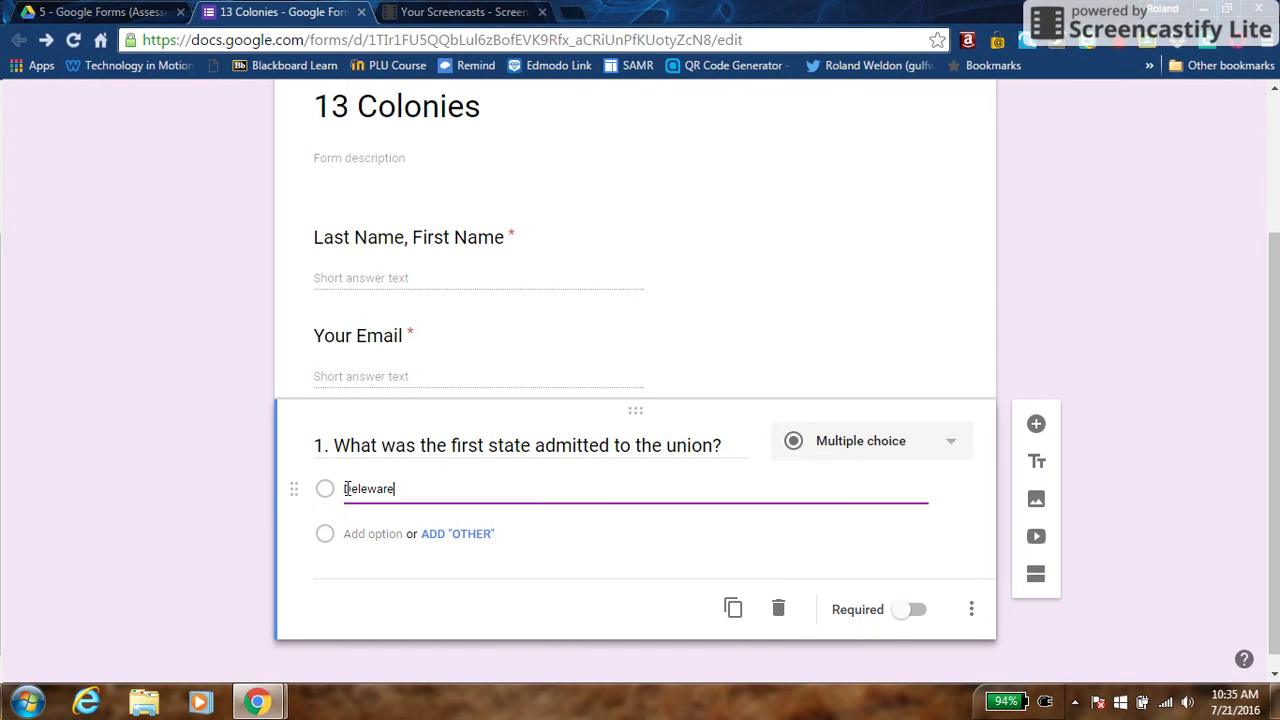
pyautogui.press('Return')
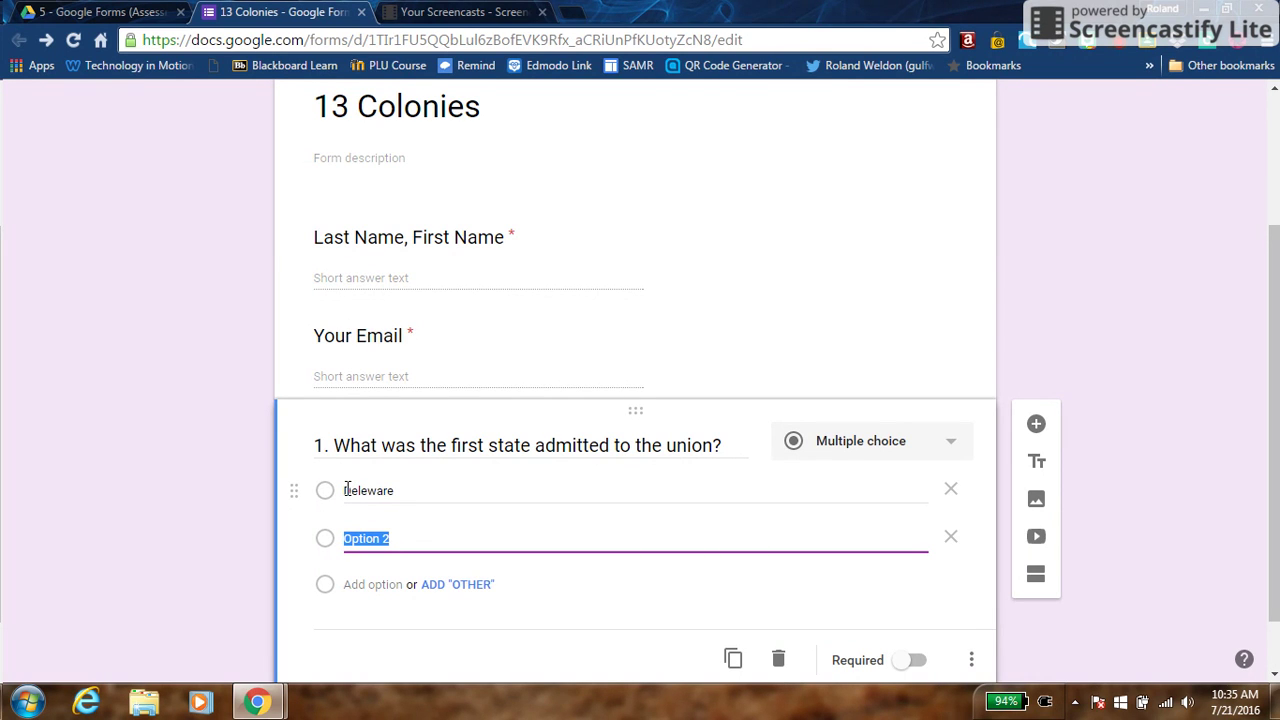
pyautogui.write('Georgia')
pyautogui.press('Return')
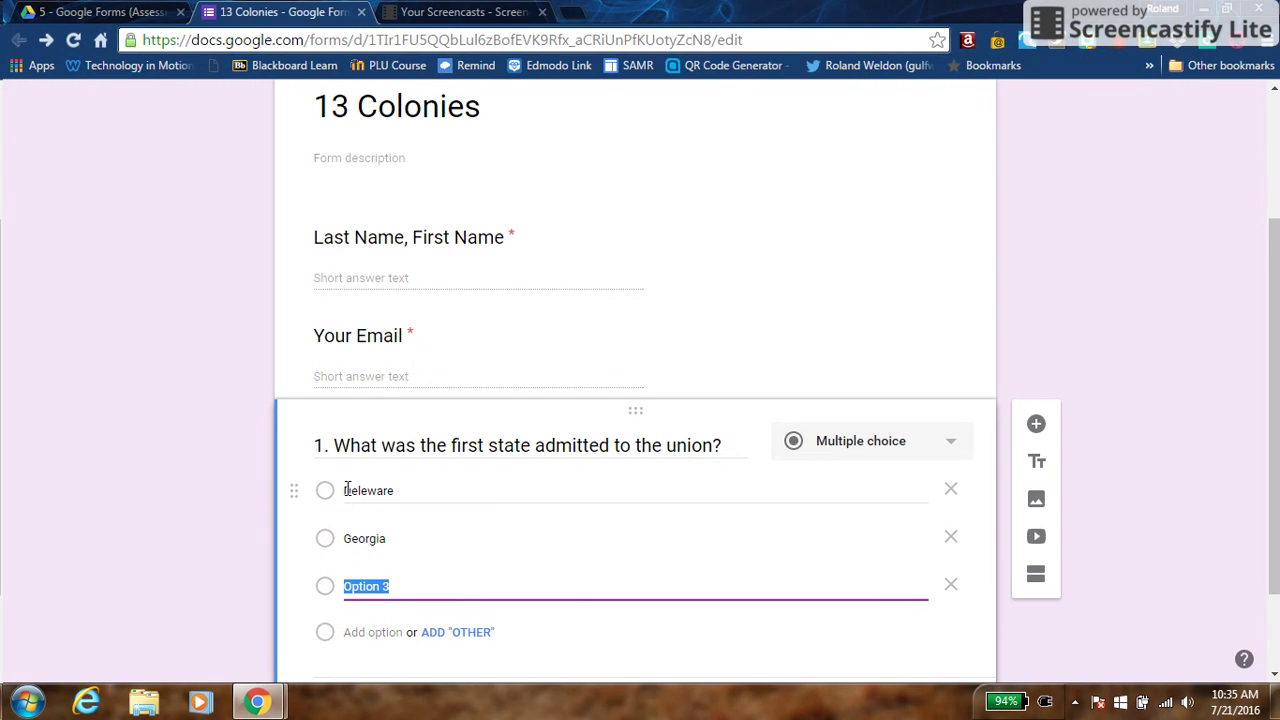
pyautogui.write('North Carl')
pyautogui.press('BackSpace')
pyautogui.write('olina')
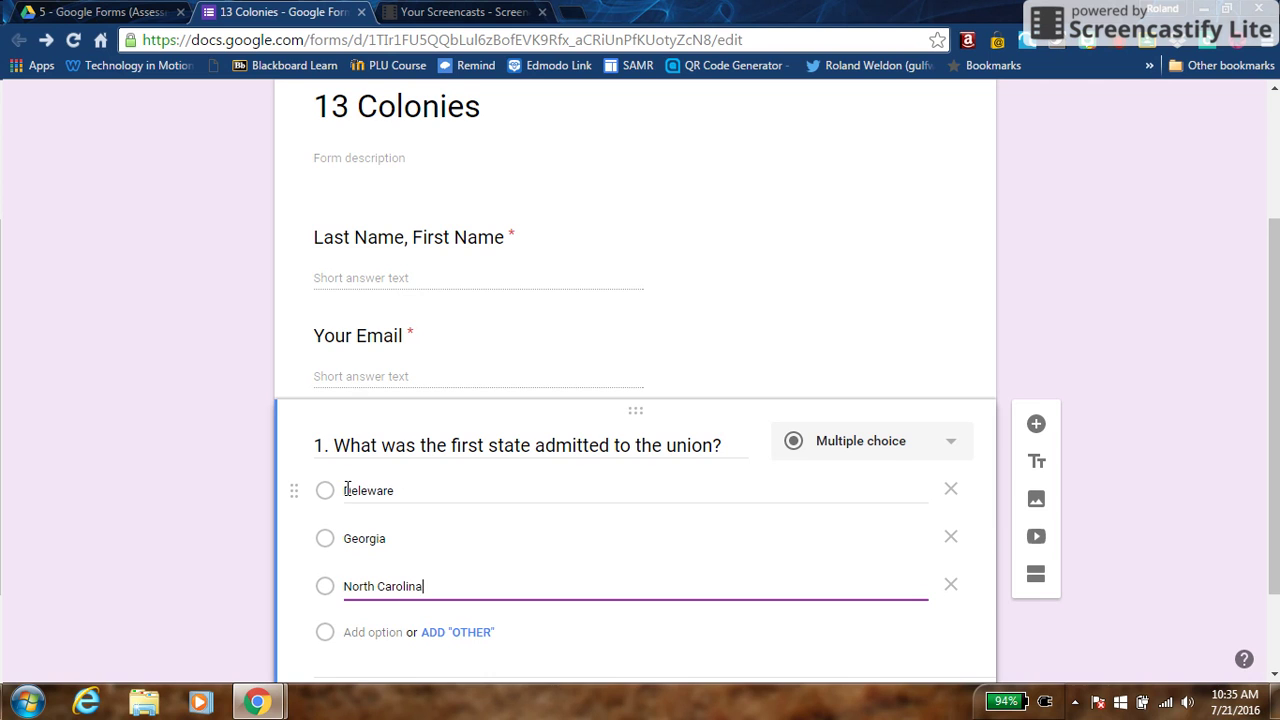
pyautogui.press('Return')
pyautogui.write('none ')
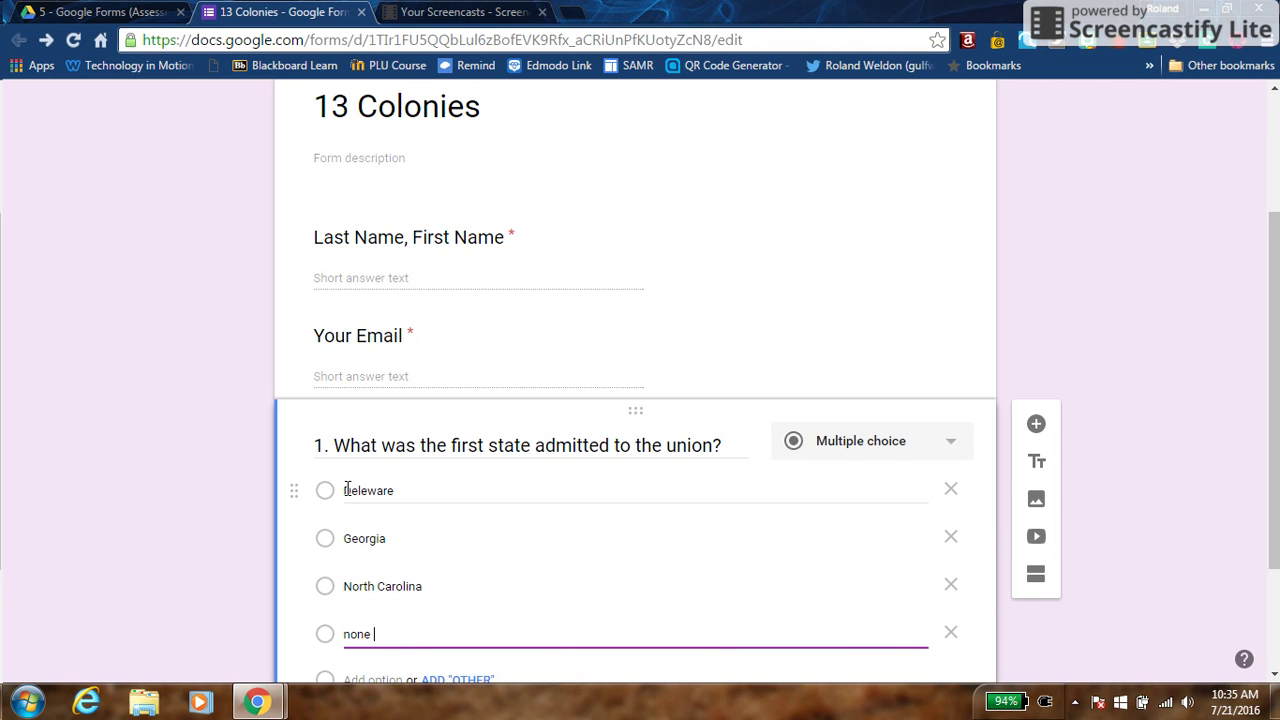
pyautogui.write('of the above')
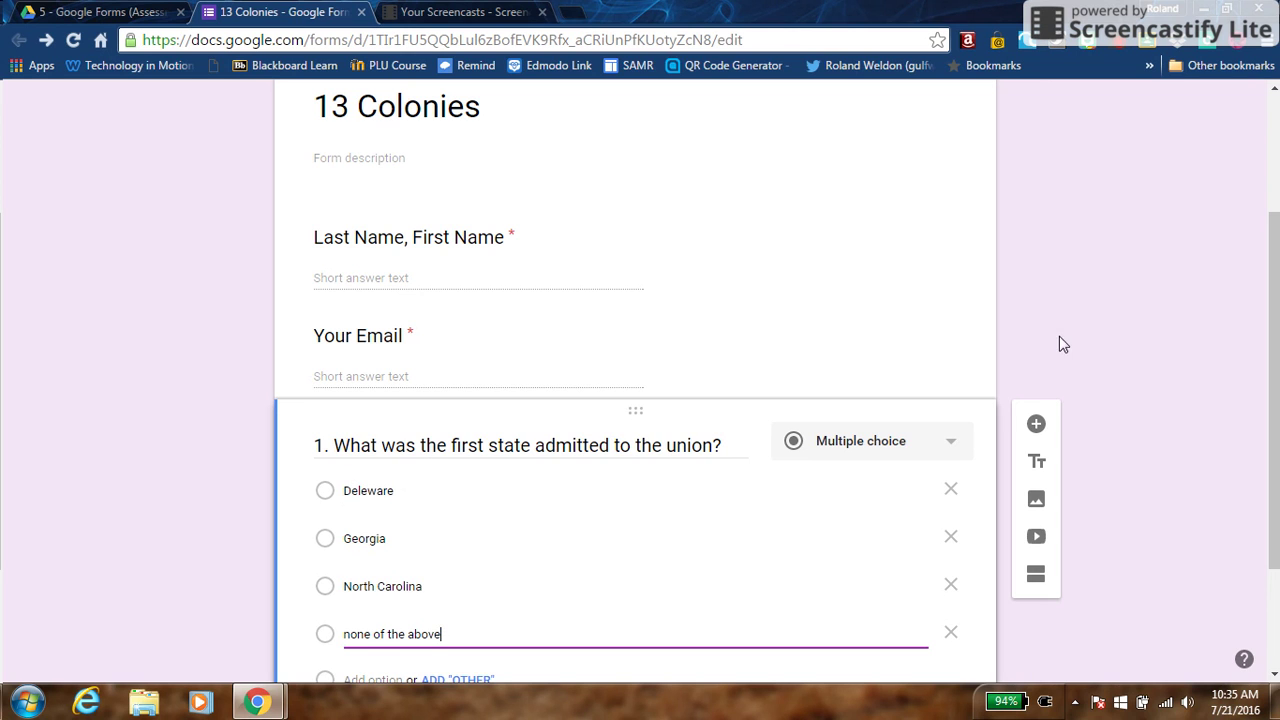
# Add a blank question below and mark question 1 as required
pyautogui.click(1036, 427)
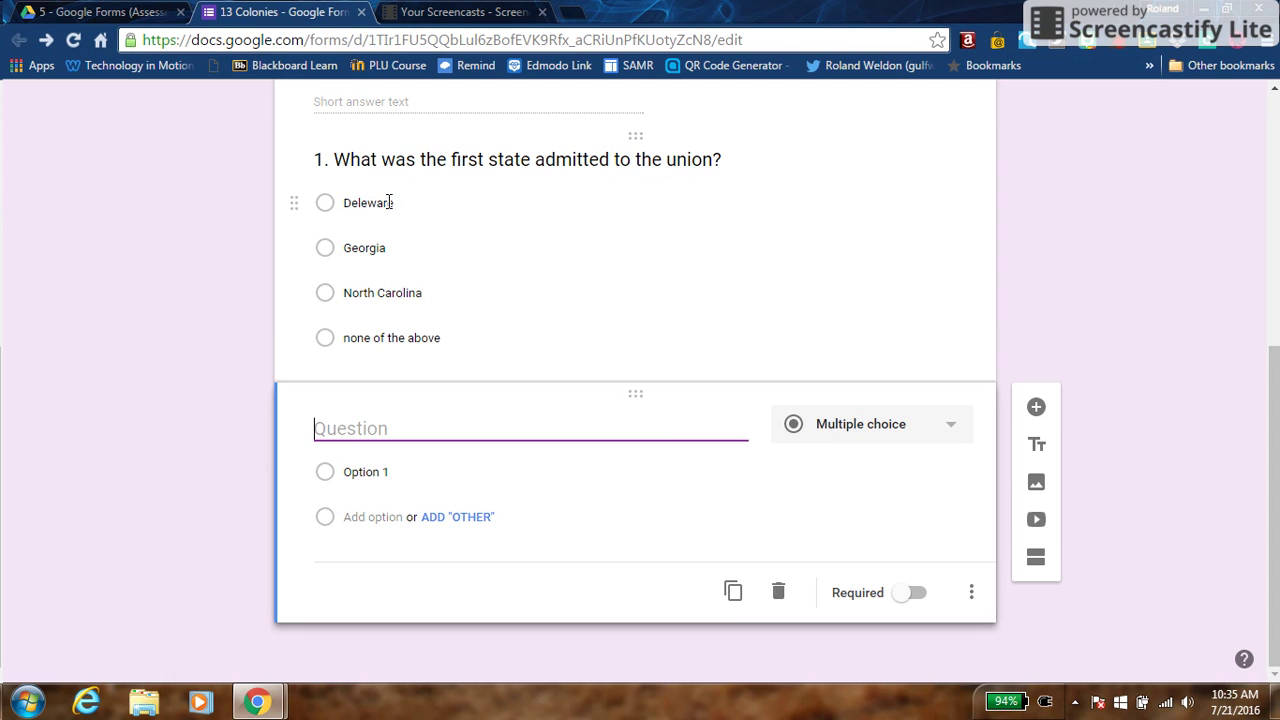
pyautogui.click(365, 247)
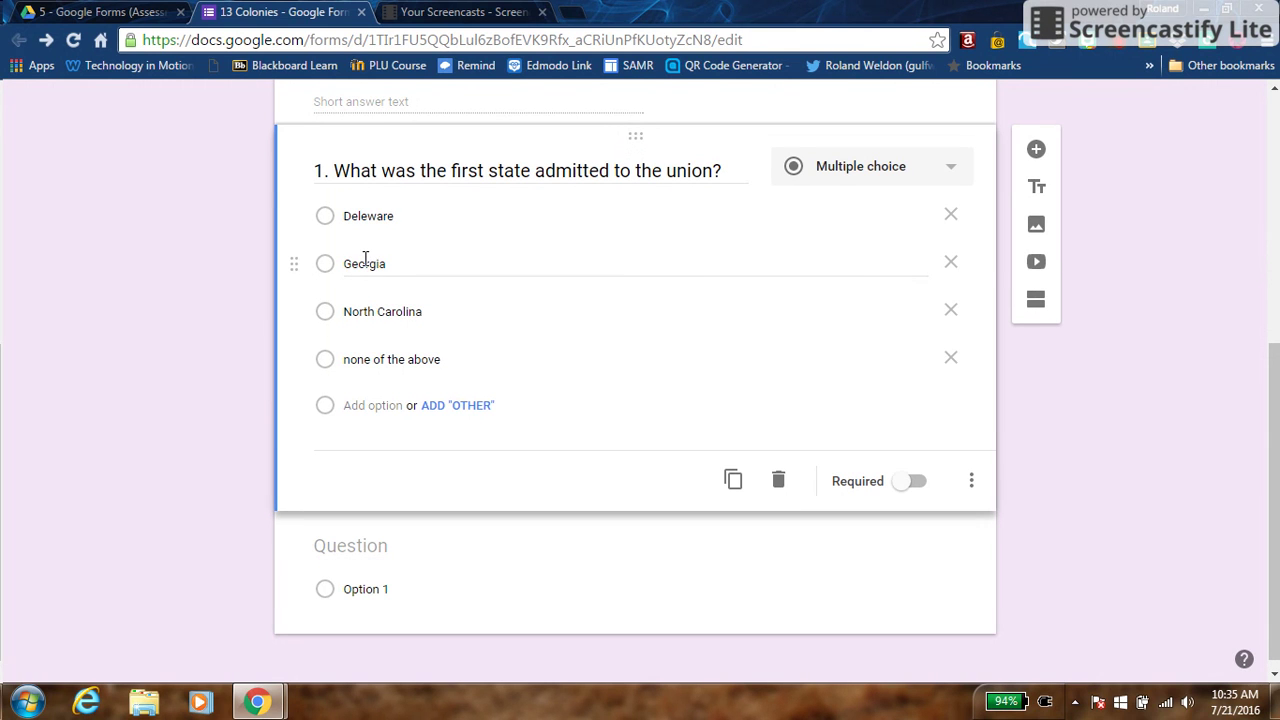
pyautogui.click(365, 258)
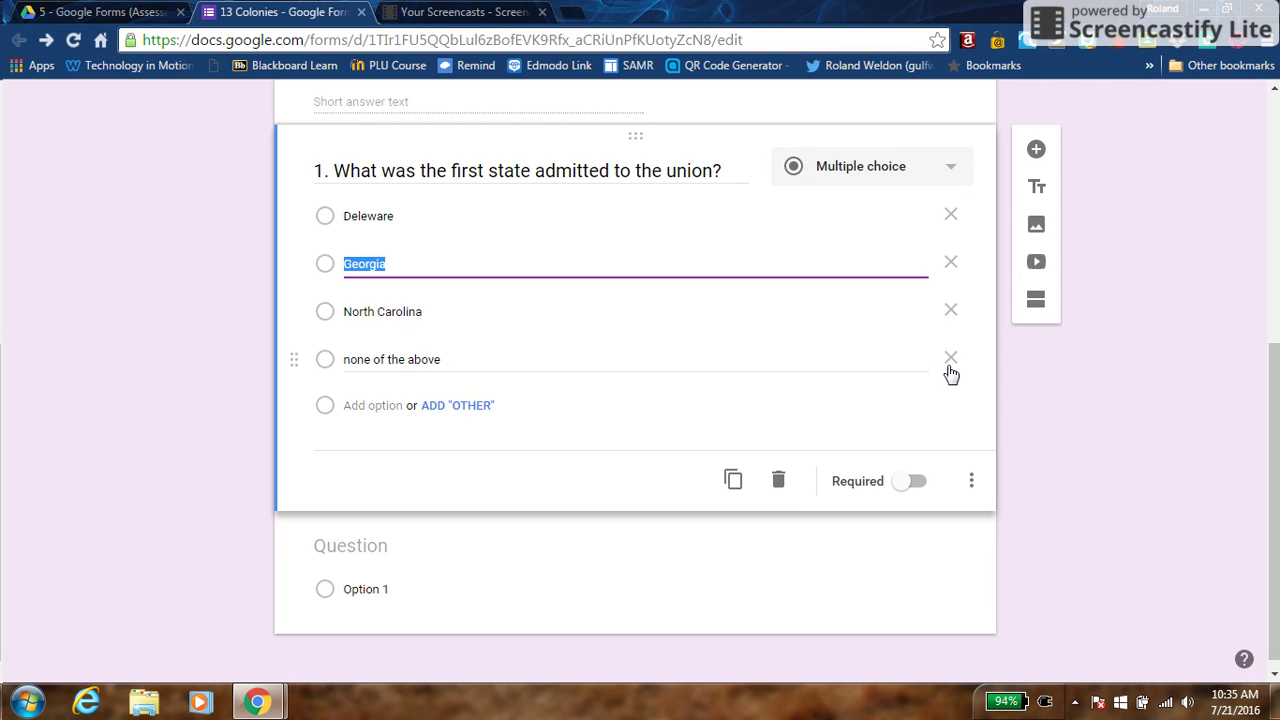
pyautogui.click(913, 482)
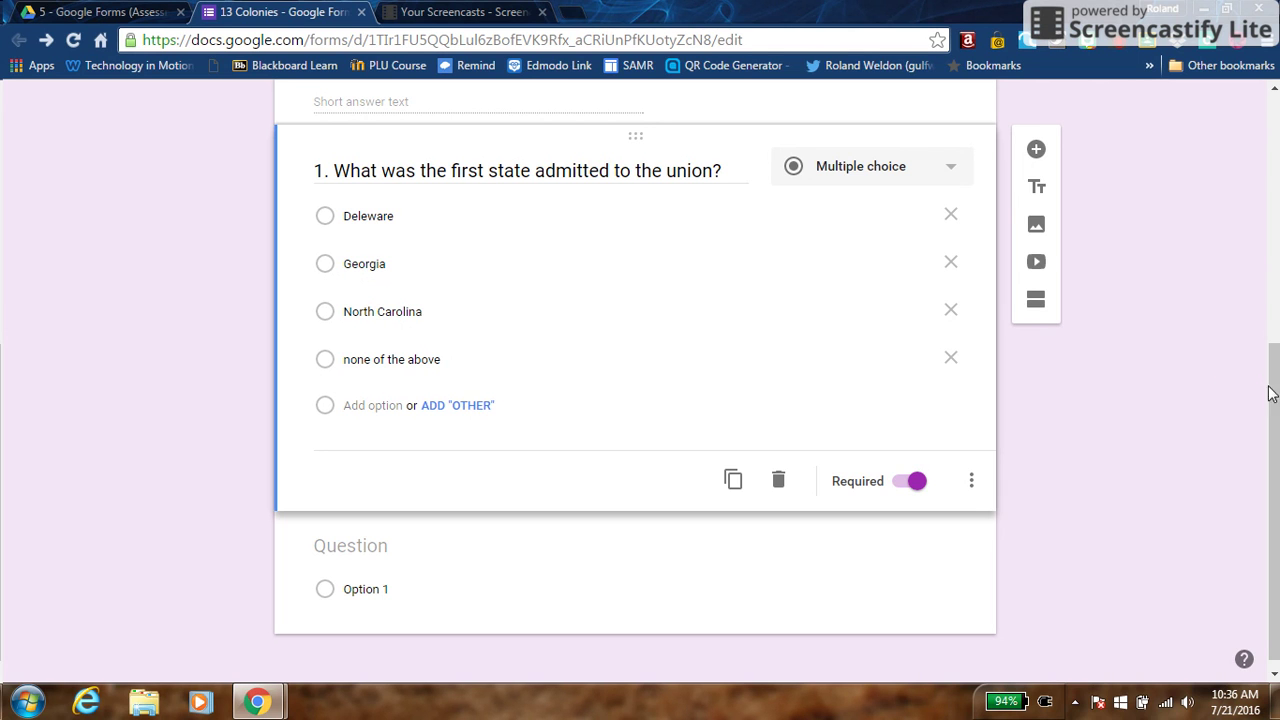
pyautogui.scroll(5, 771, 302)
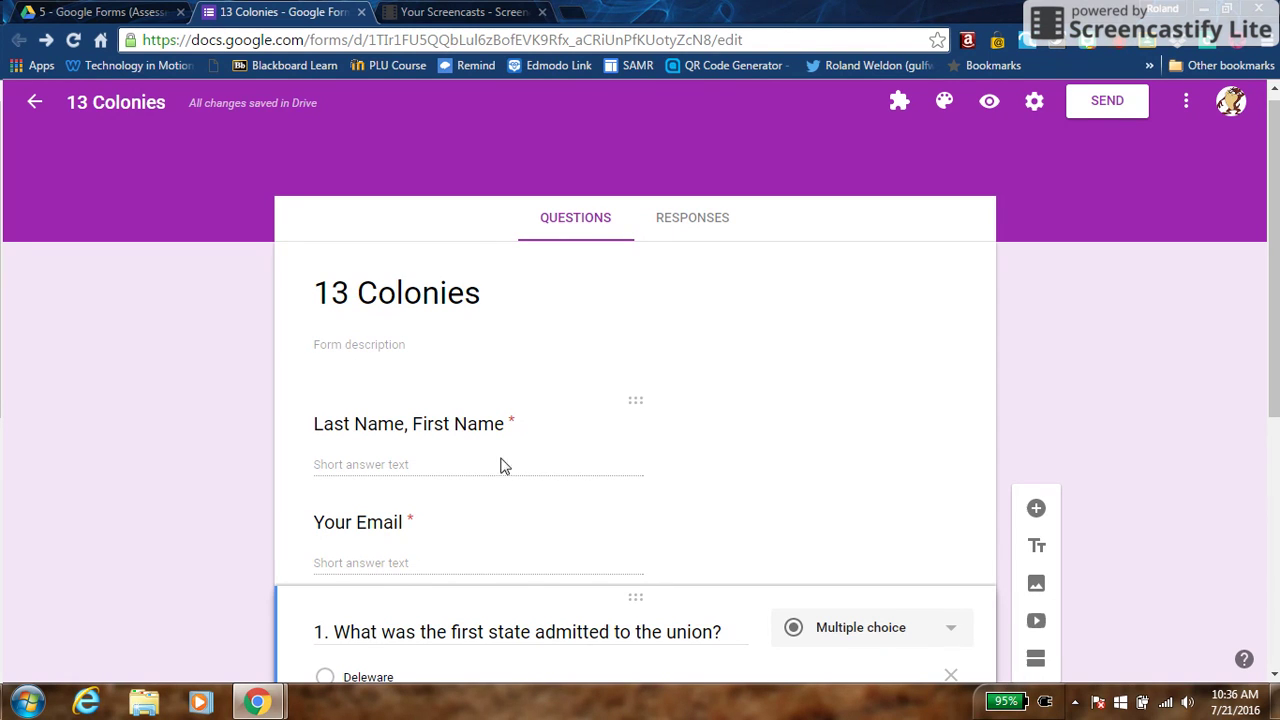
# Preview the live form, select its web address, and return to the editor
pyautogui.click(988, 104)
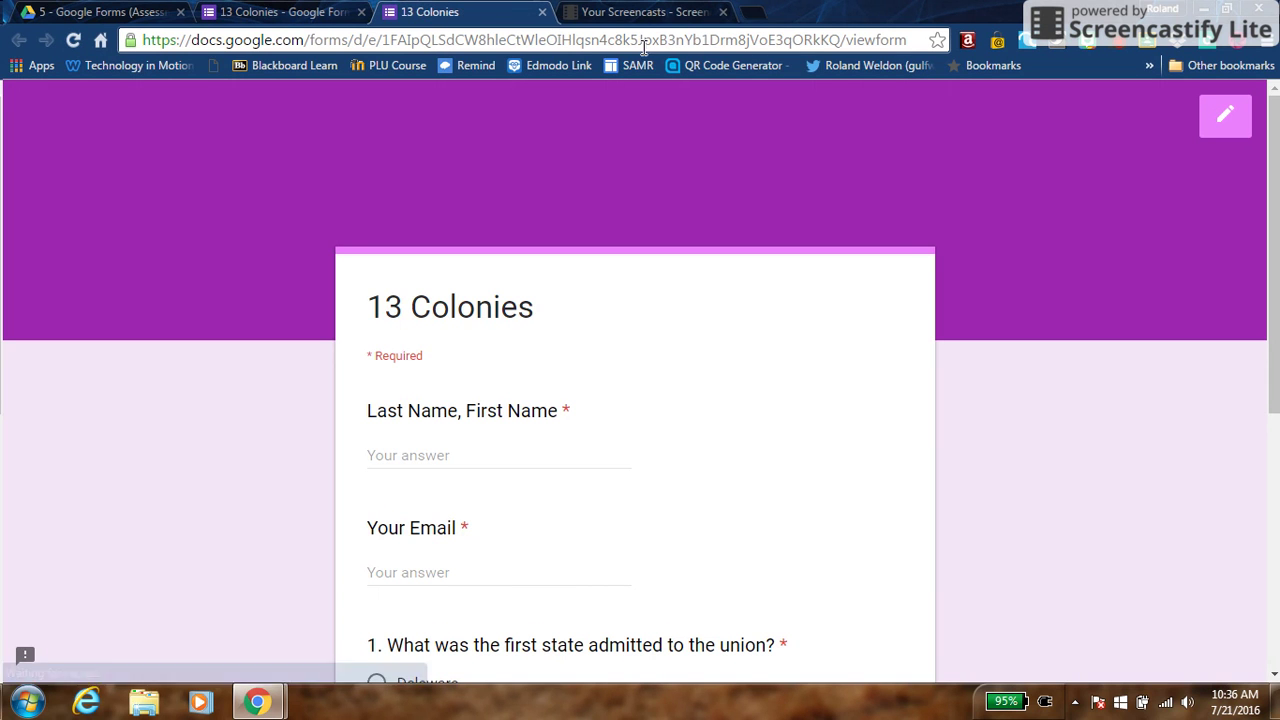
pyautogui.click(580, 45)
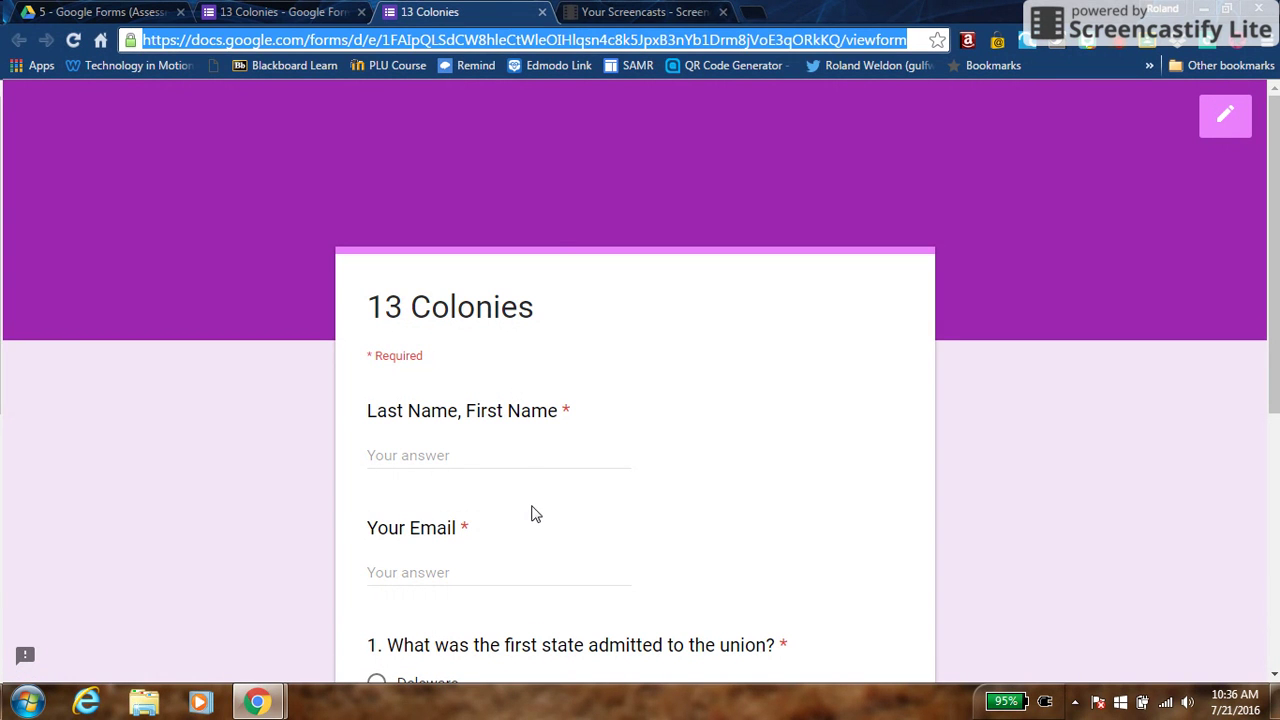
pyautogui.click(1216, 121)
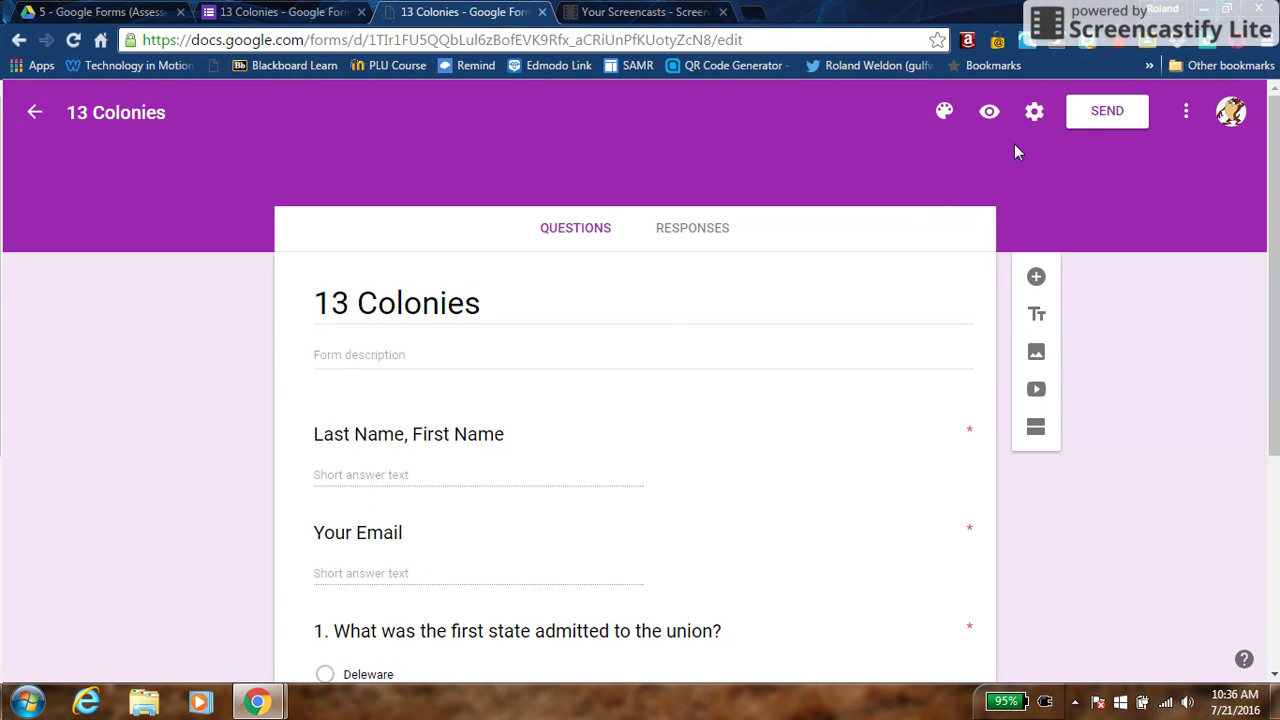
# Open the Send form dialog and look through its Link, Embed and Email options
pyautogui.click(1080, 110)
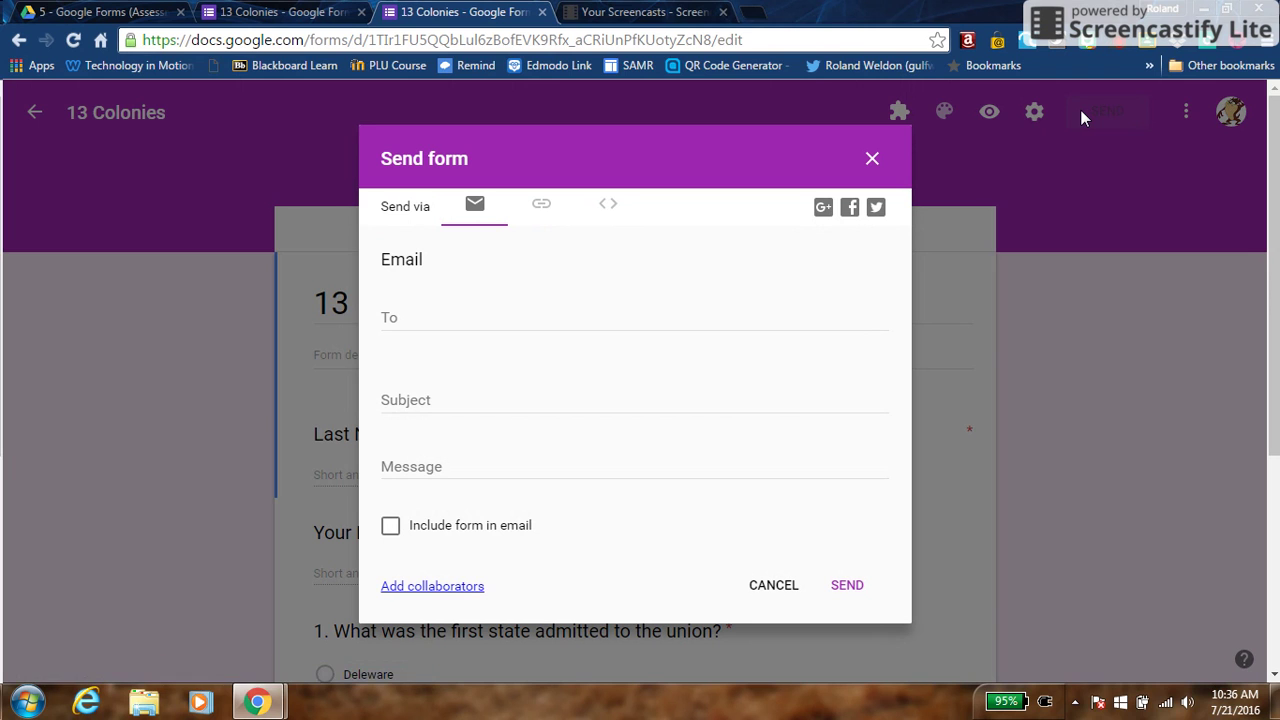
pyautogui.click(543, 207)
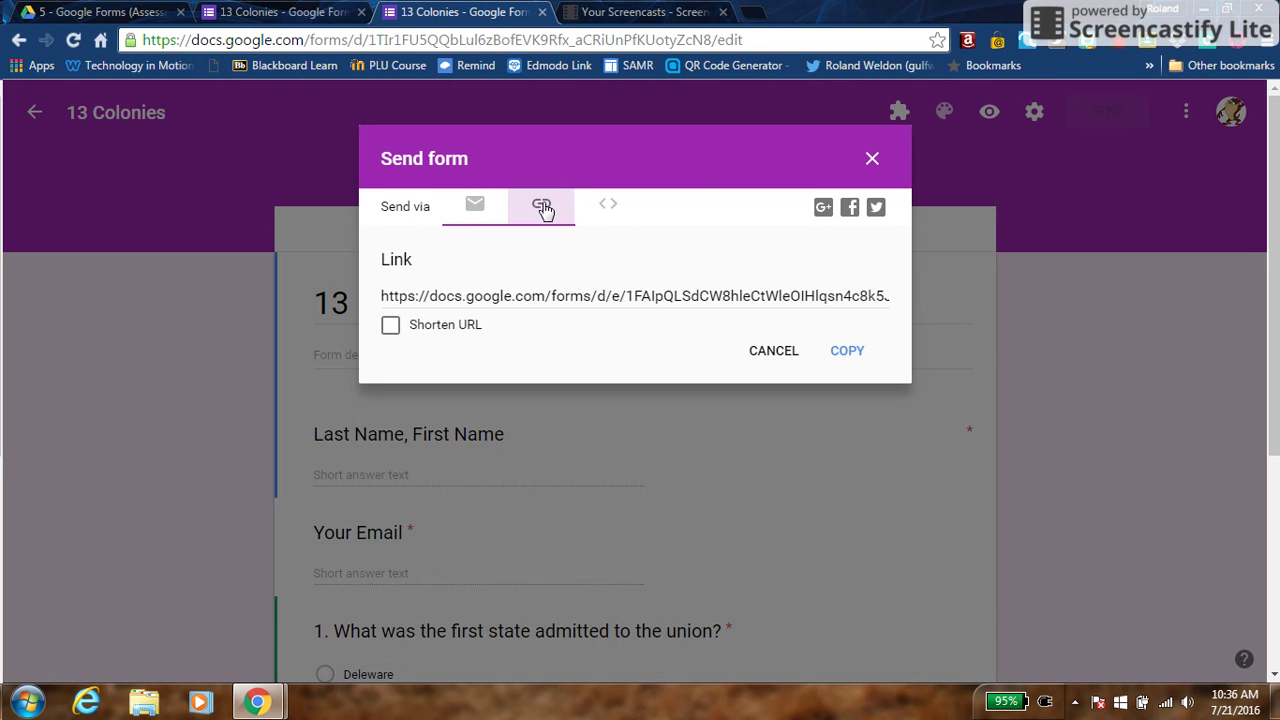
pyautogui.click(605, 207)
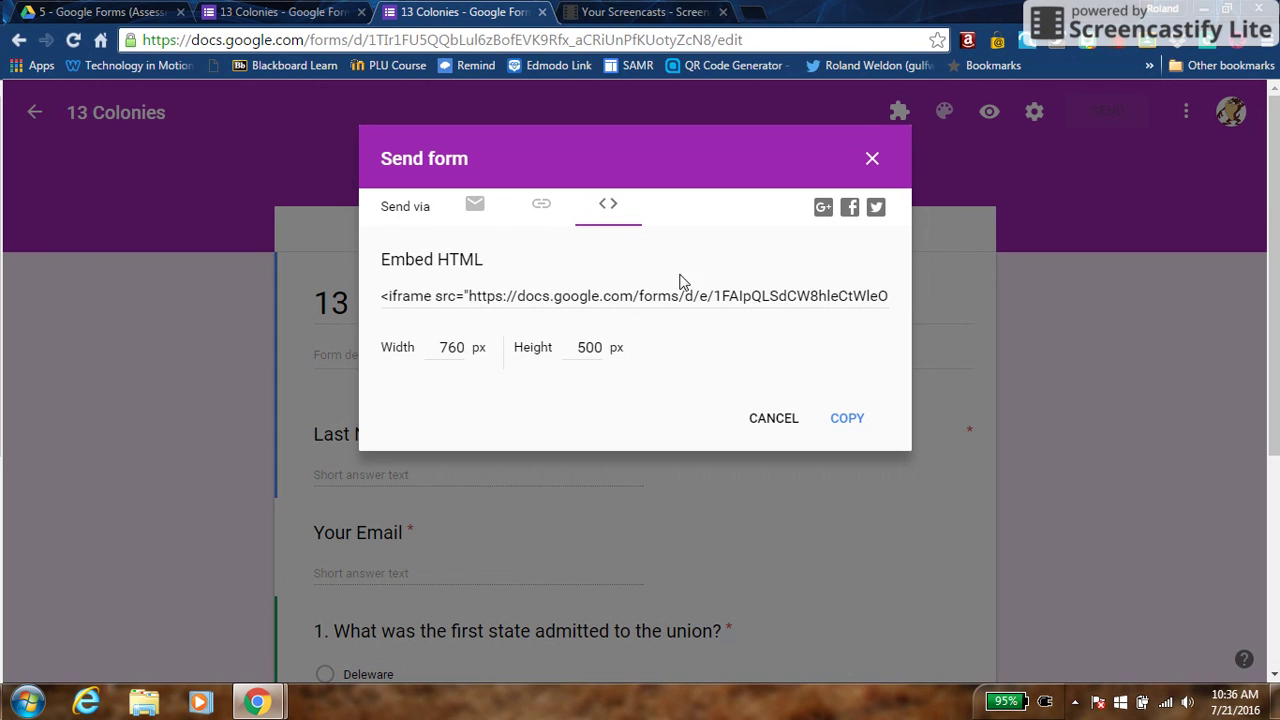
pyautogui.click(543, 210)
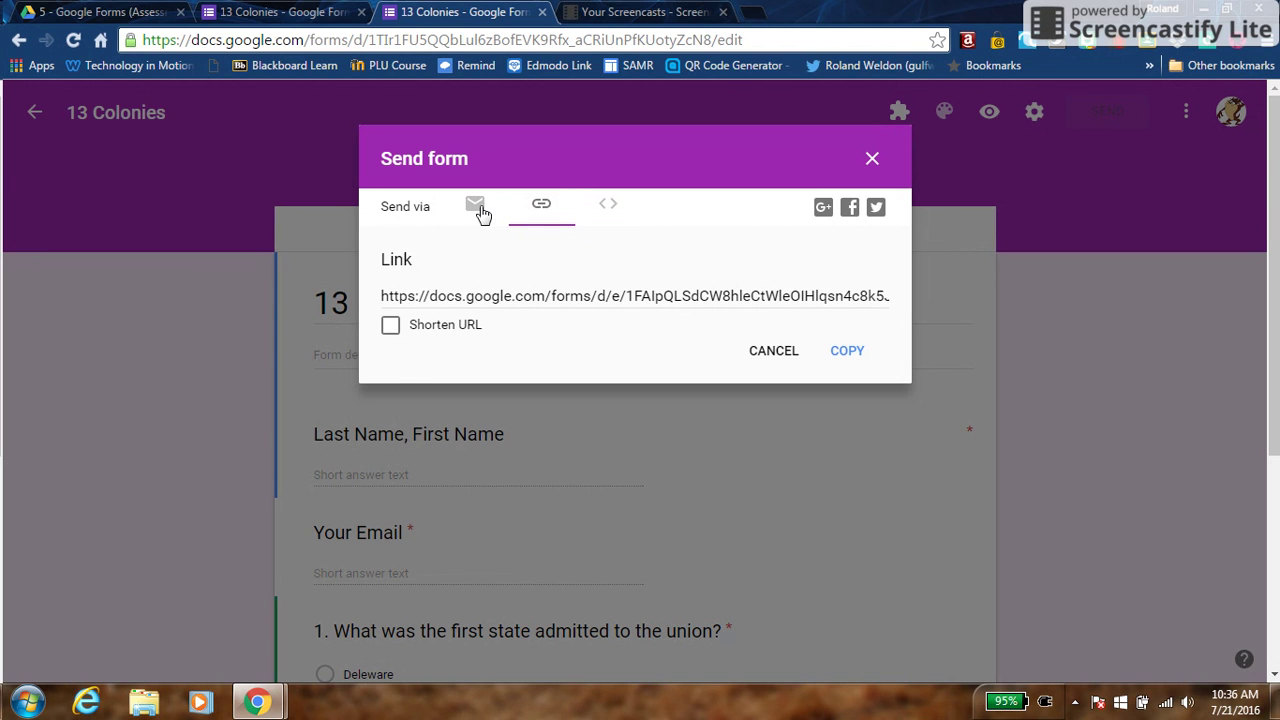
pyautogui.click(475, 206)
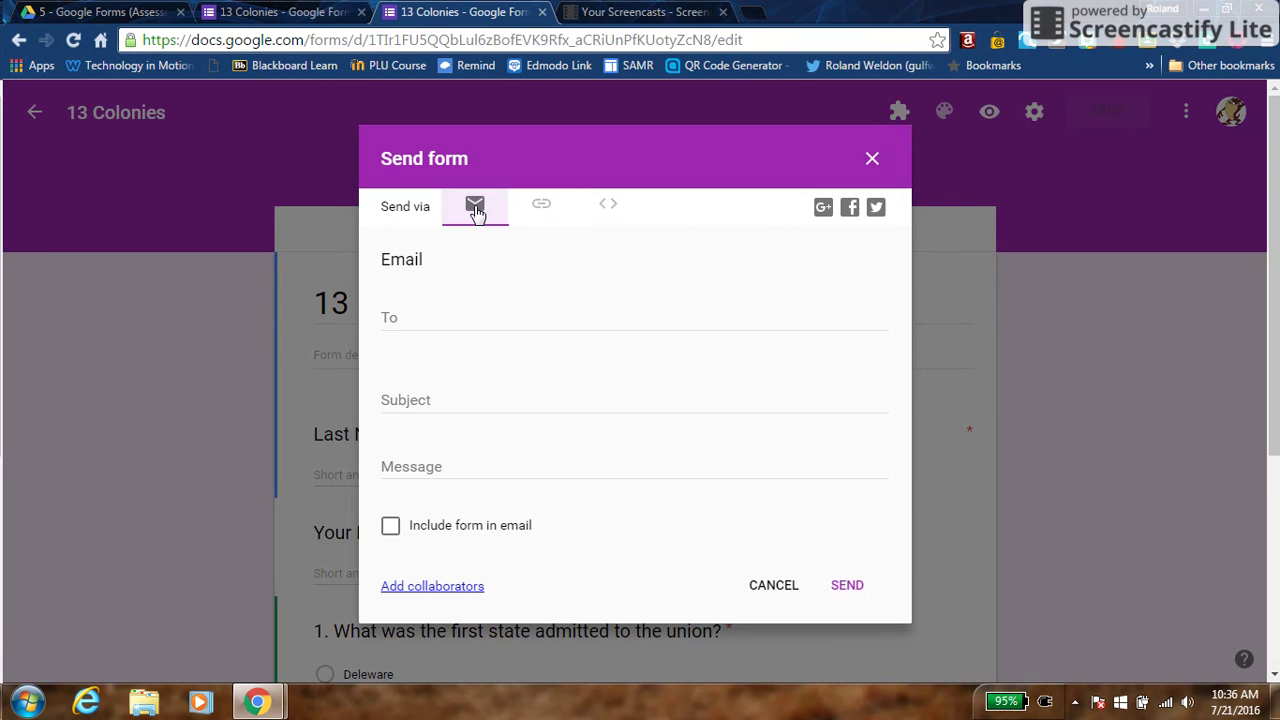
# Address the form email to the '1st Block - Biology 1' group, then close the dialog unsent
pyautogui.click(442, 313)
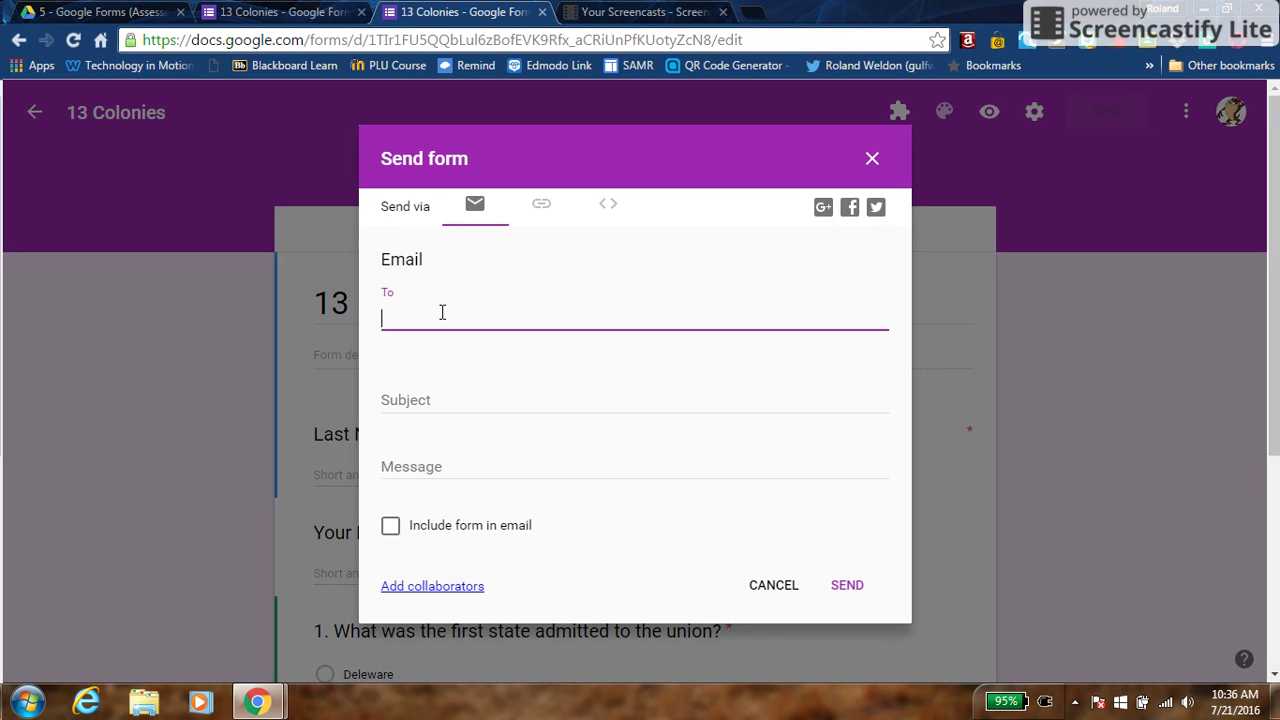
pyautogui.write('Bio')
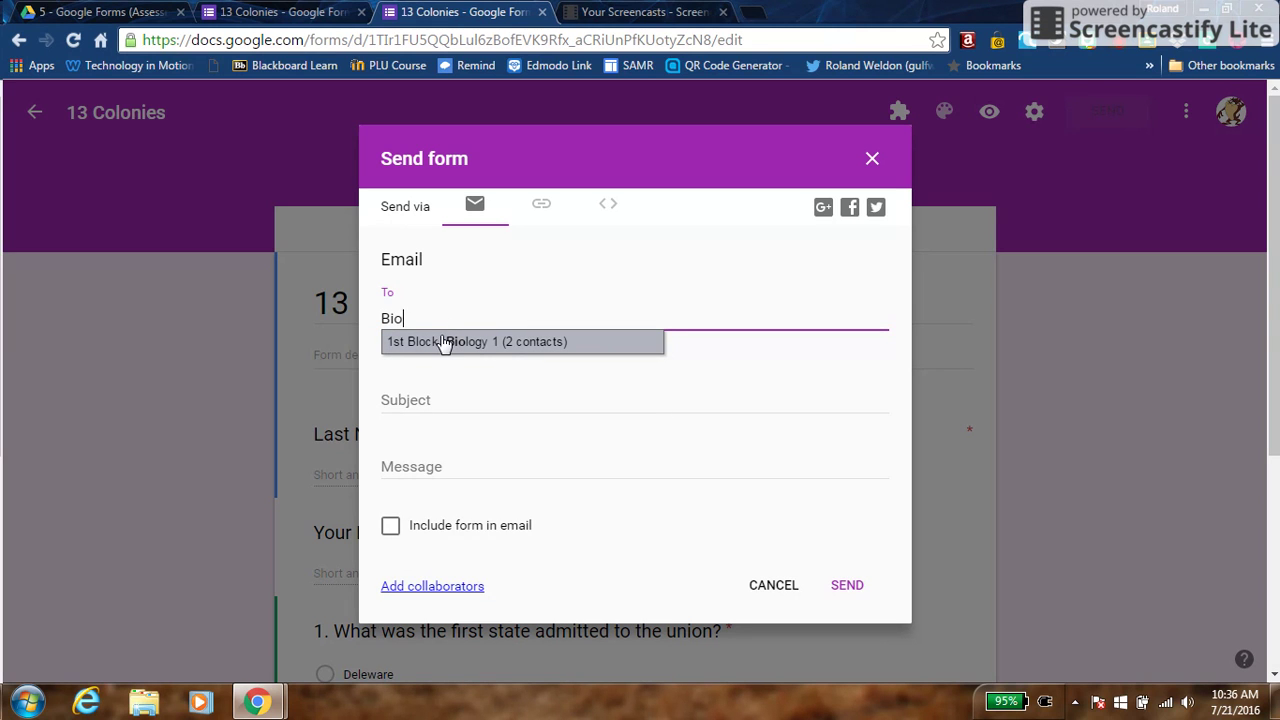
pyautogui.click(444, 341)
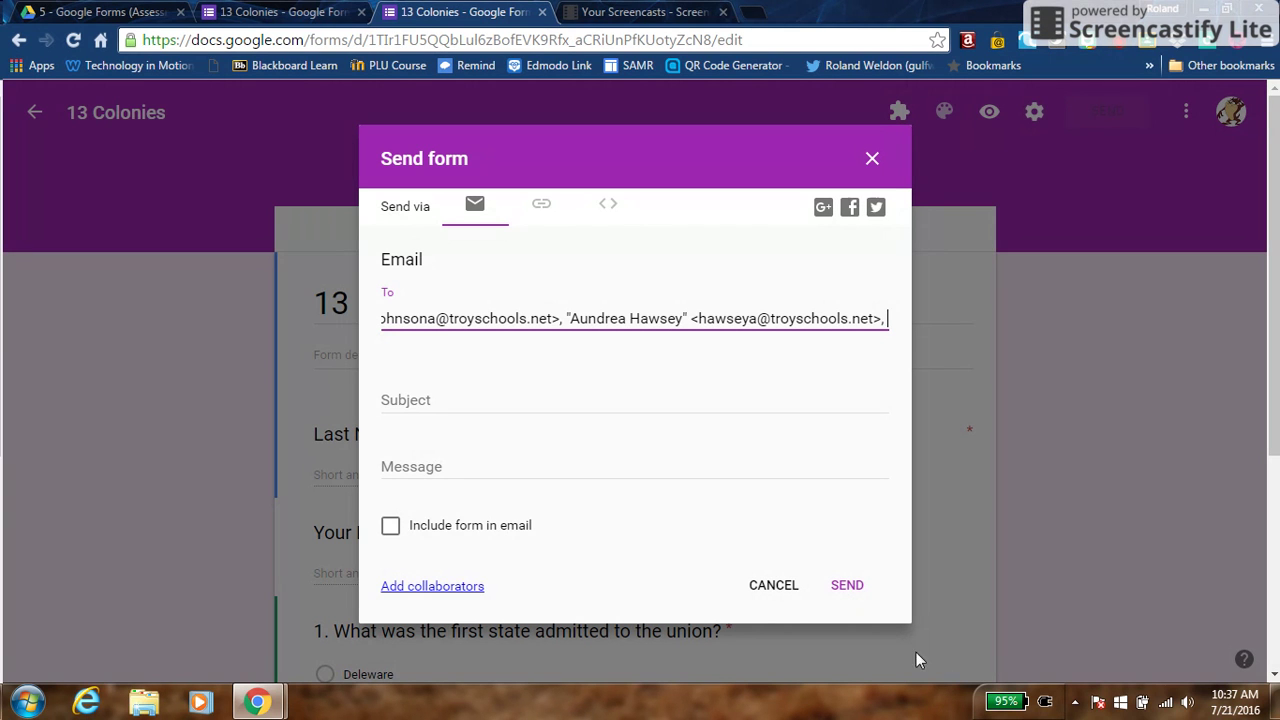
pyautogui.click(780, 591)
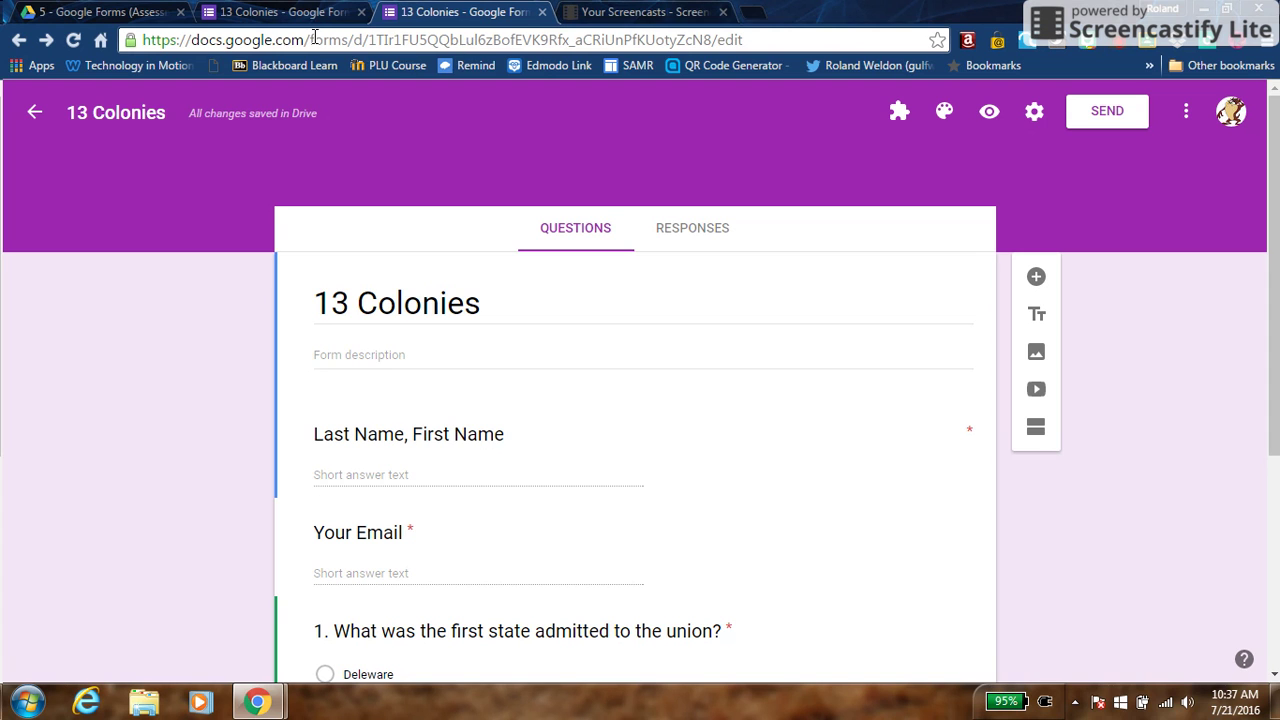
# Go to remind.com in the Drive tab and open the Remind log-in page
pyautogui.click(120, 12)
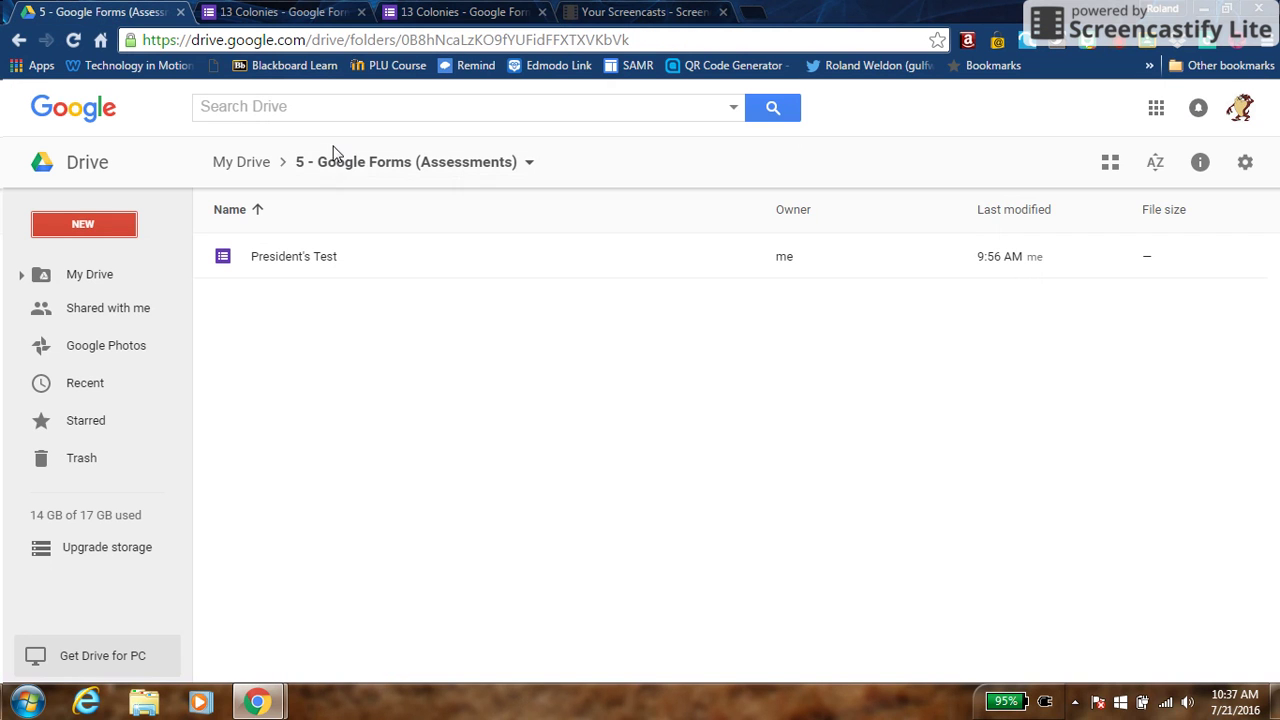
pyautogui.click(291, 41)
pyautogui.write('remind.com')
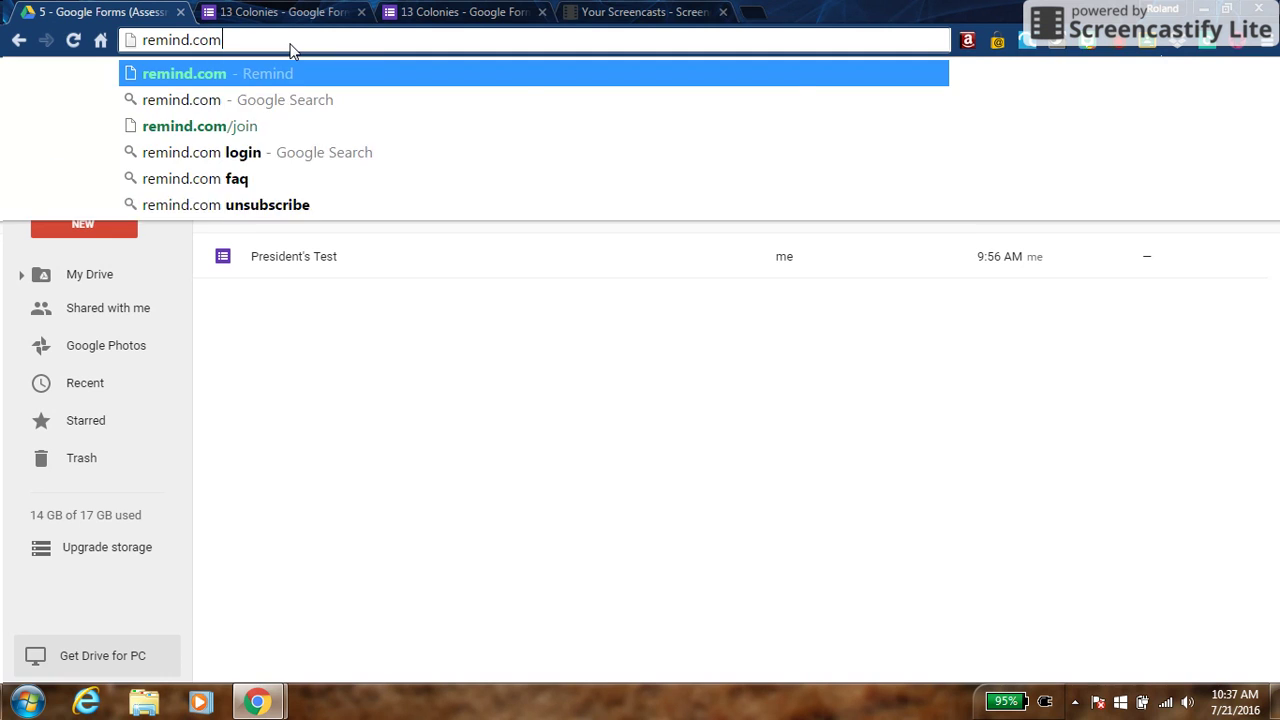
pyautogui.press('Return')
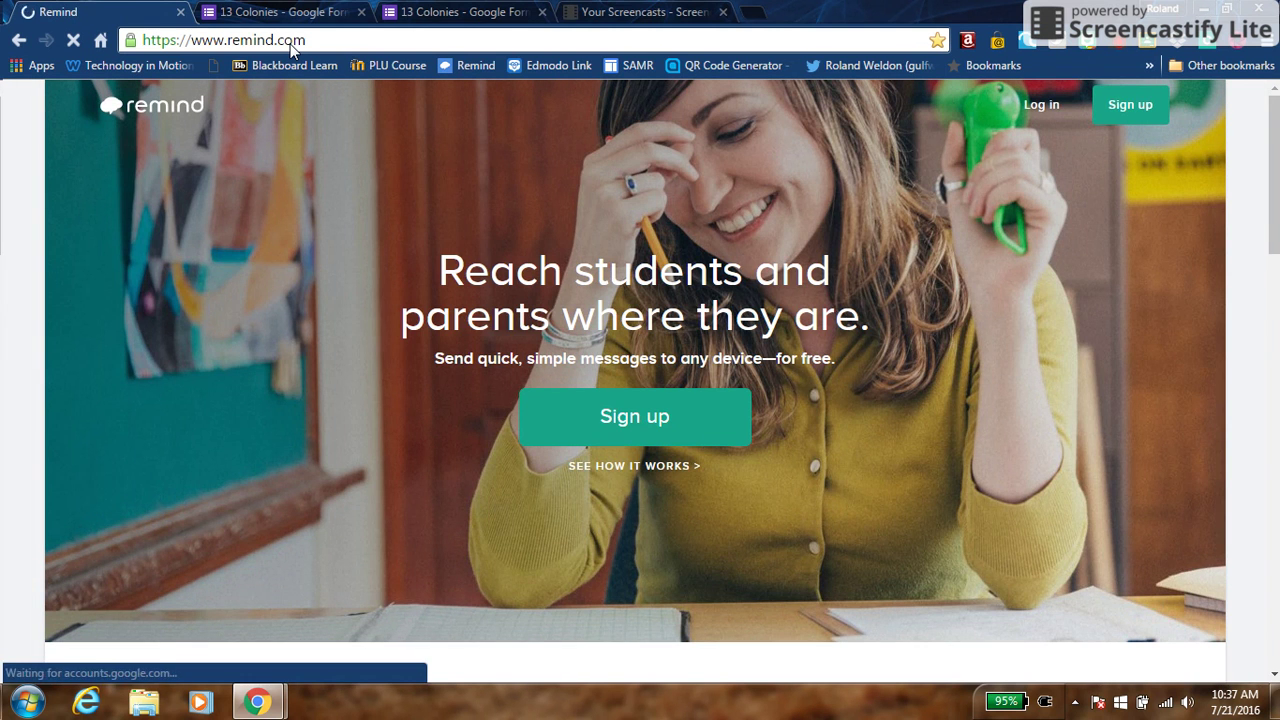
pyautogui.click(1040, 107)
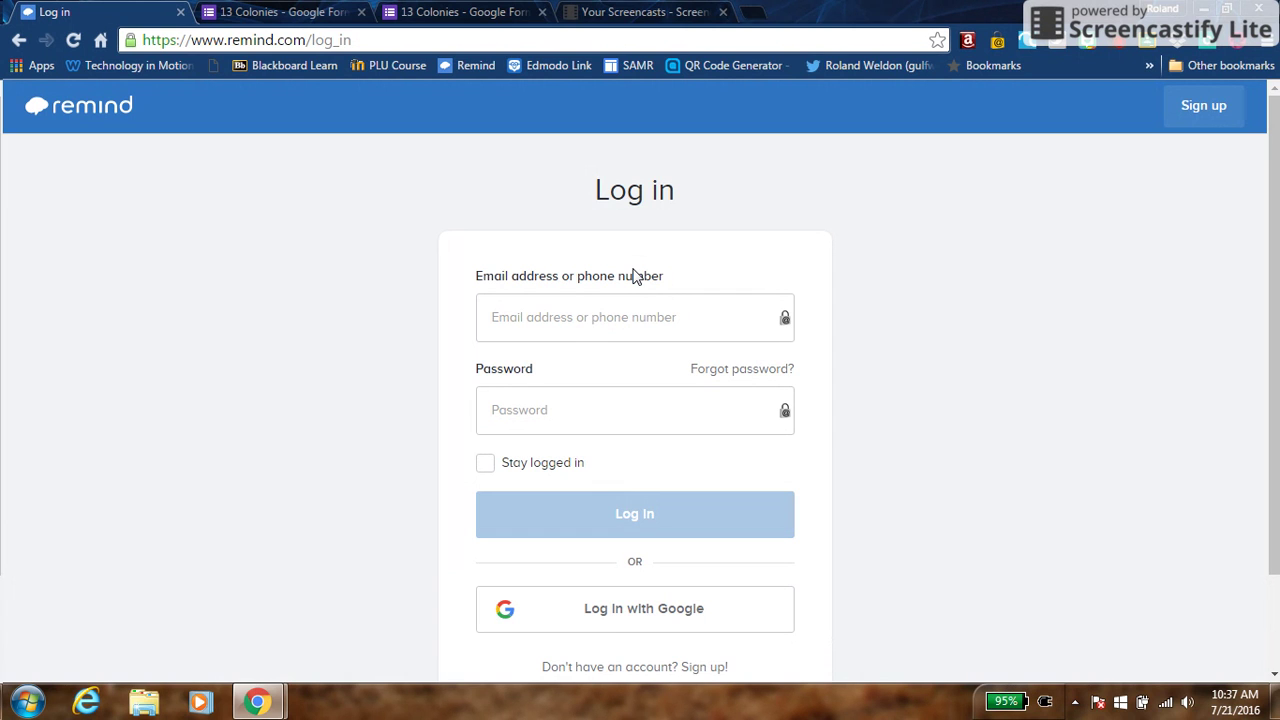
# Sign in with the teacher's e-mail address and password, retyping the rejected password
pyautogui.click(535, 331)
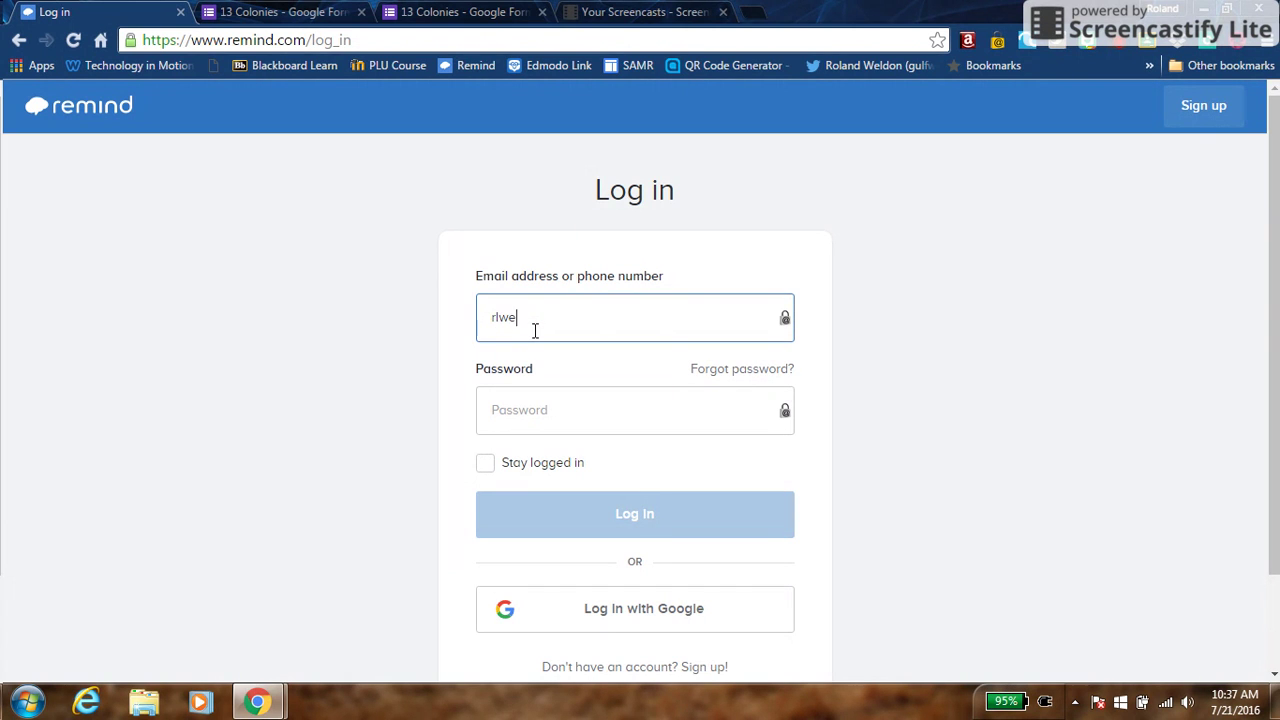
pyautogui.press('Tab')
pyautogui.write('••••••••')
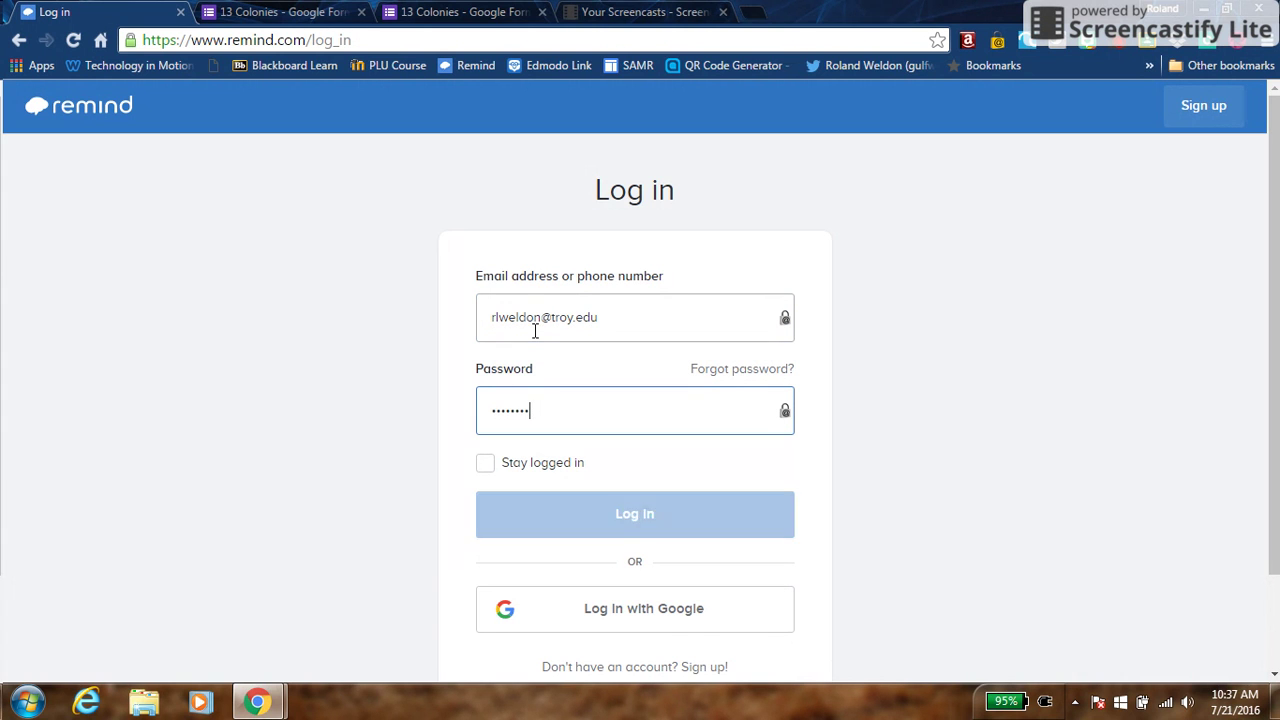
pyautogui.moveTo(529, 412); pyautogui.dragTo(445, 410)
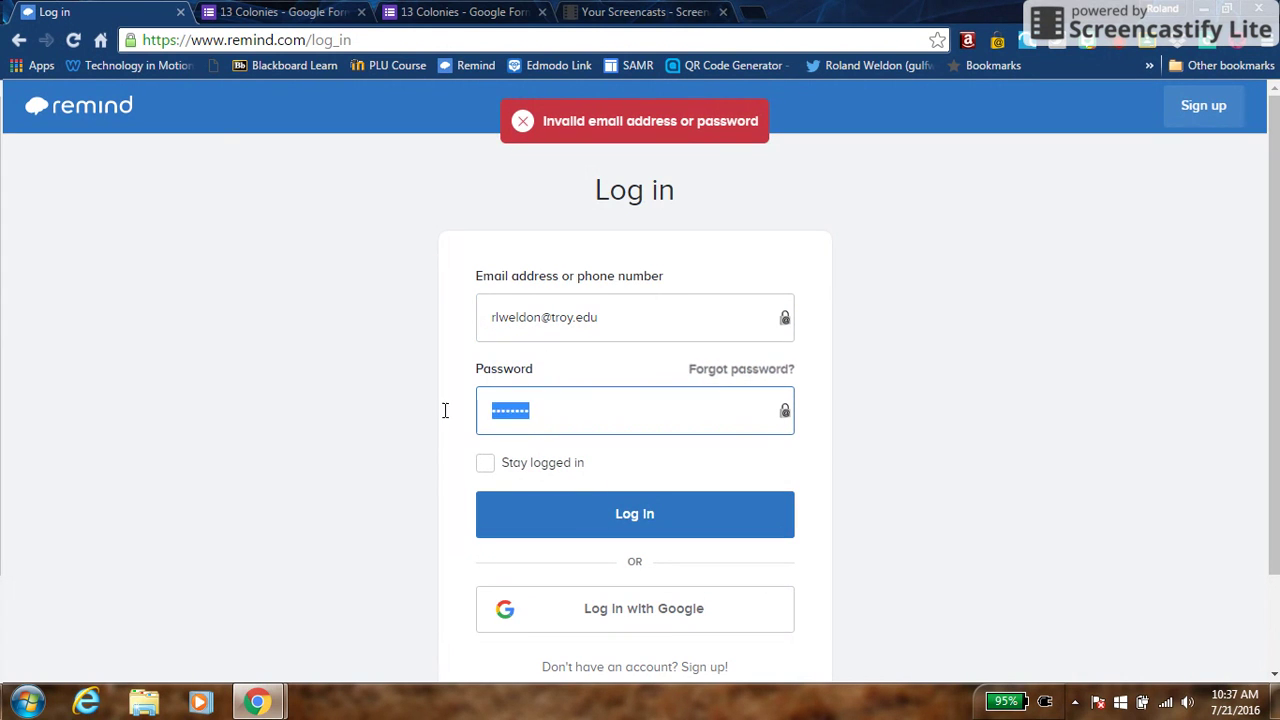
pyautogui.write('••••••••')
pyautogui.press('Return')
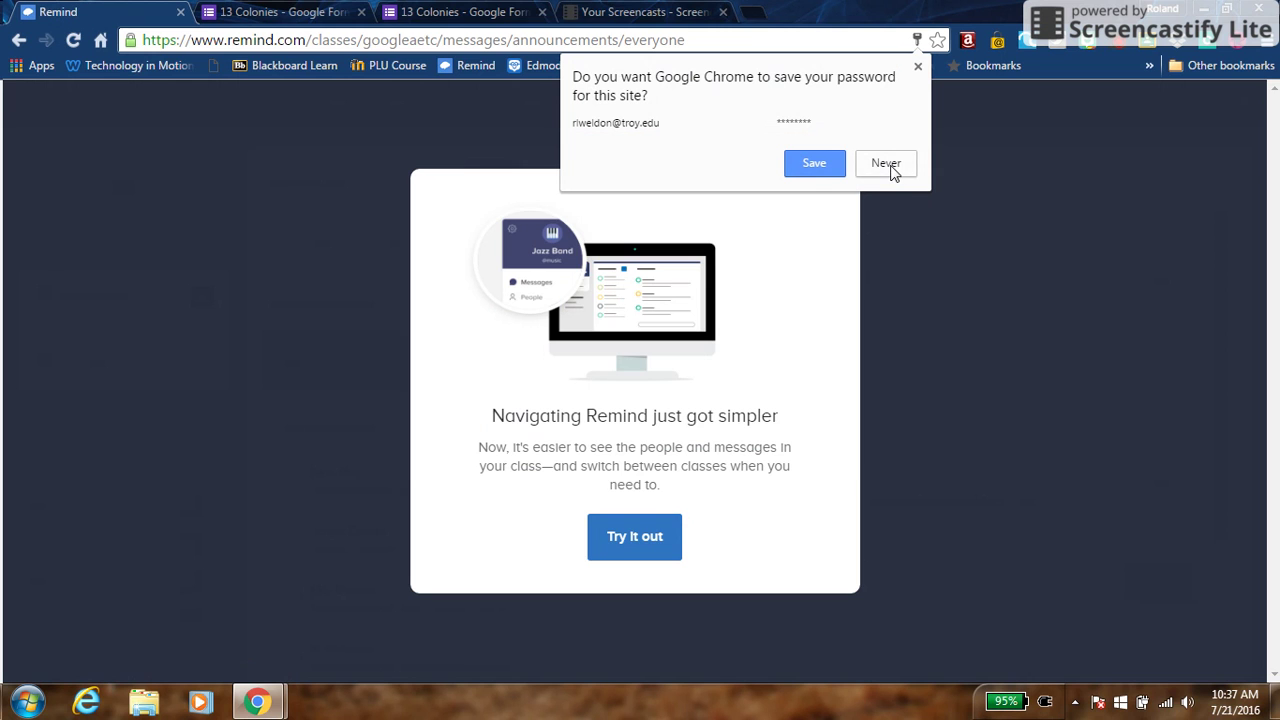
# Dismiss Remind's prompts and draft a 'Practice Quiz' announcement for the AETC 2016-GOOGLE class
pyautogui.click(886, 163)
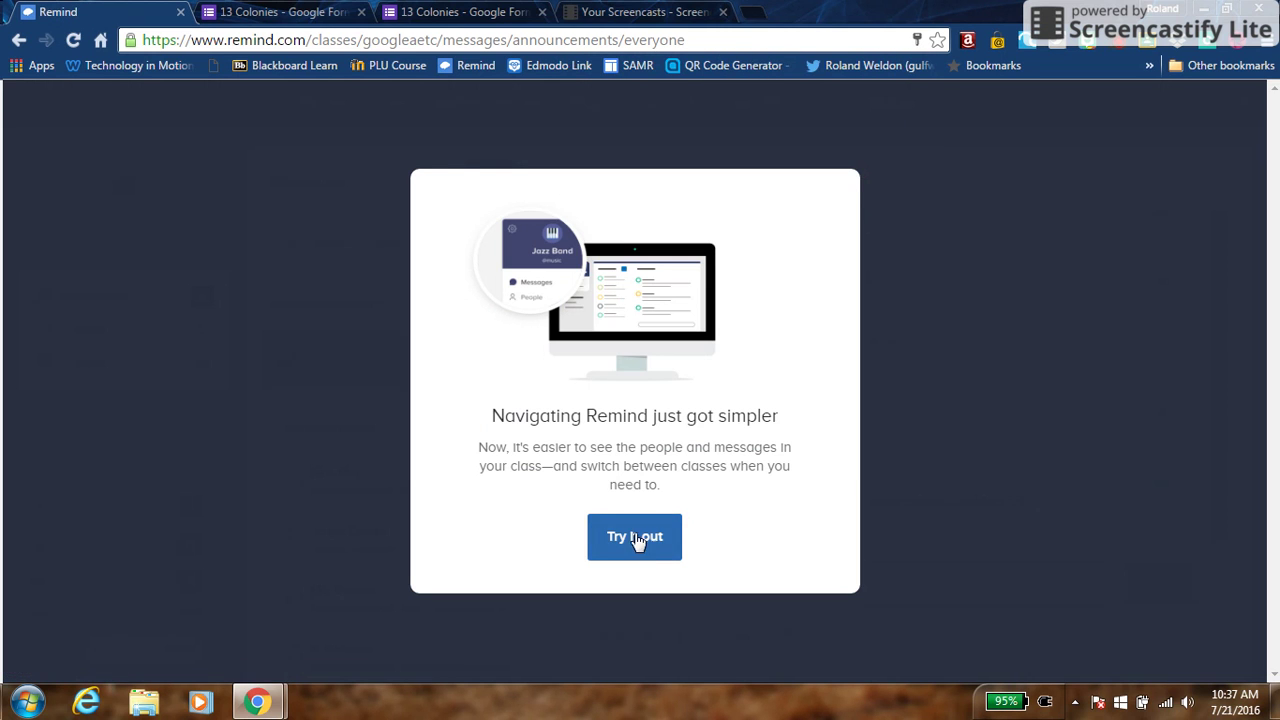
pyautogui.click(642, 537)
pyautogui.click(602, 440)
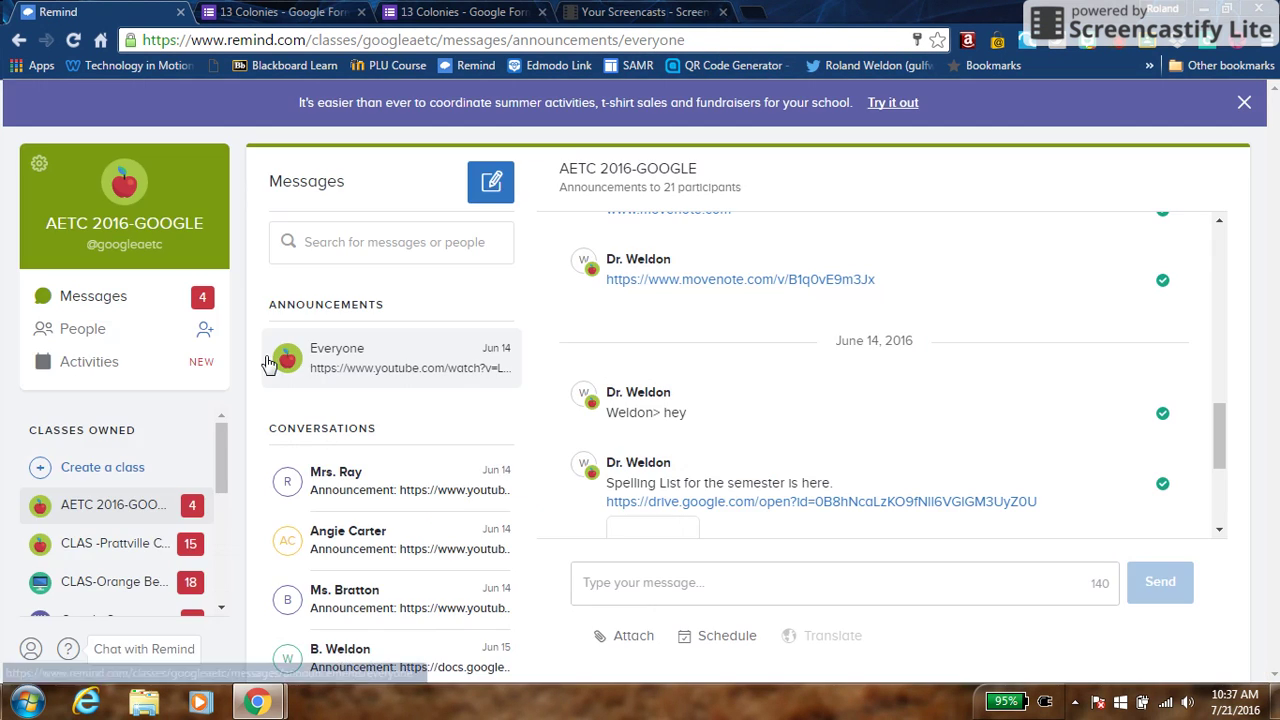
pyautogui.moveTo(88, 503)
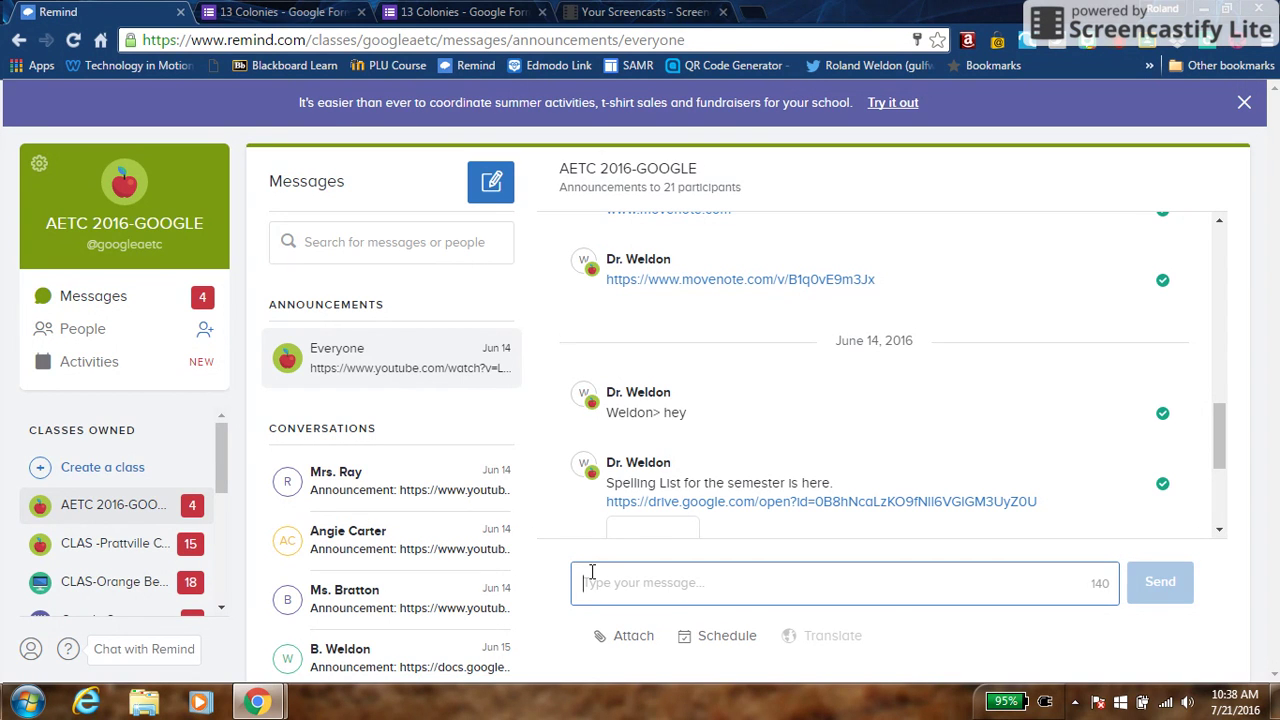
pyautogui.write('Practice ')
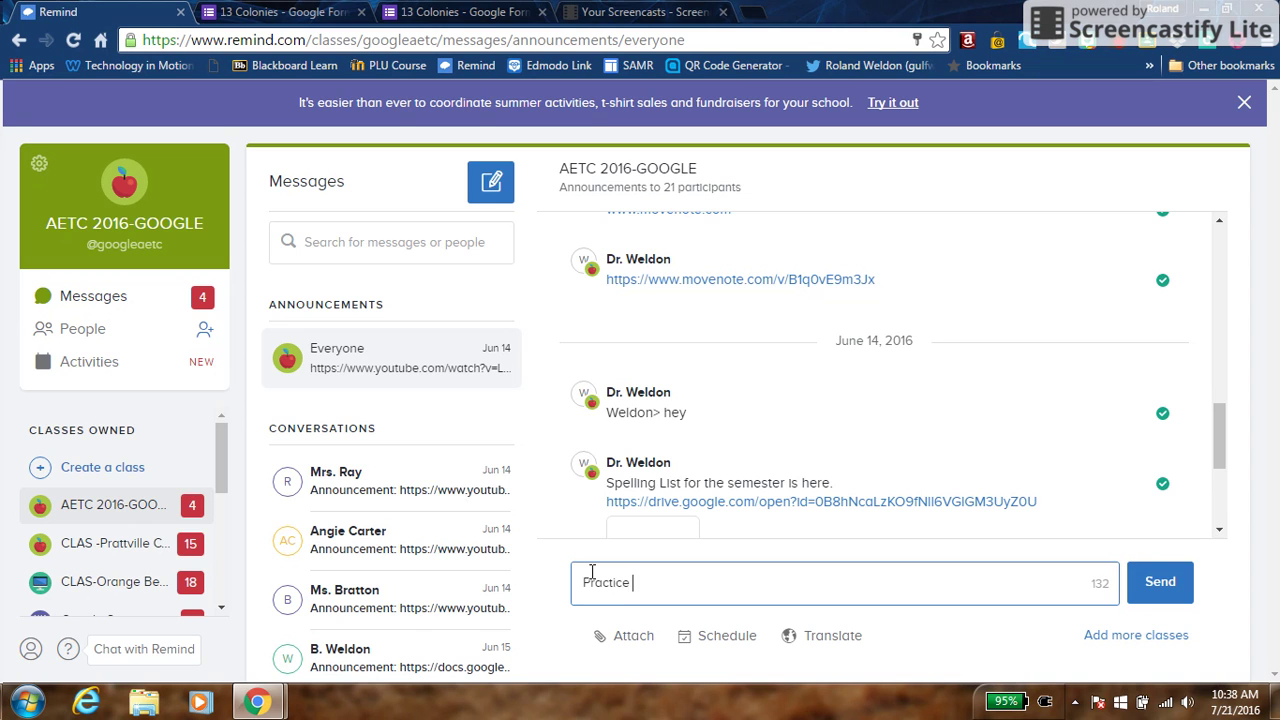
pyautogui.write('Quiz')
pyautogui.click(413, 20)
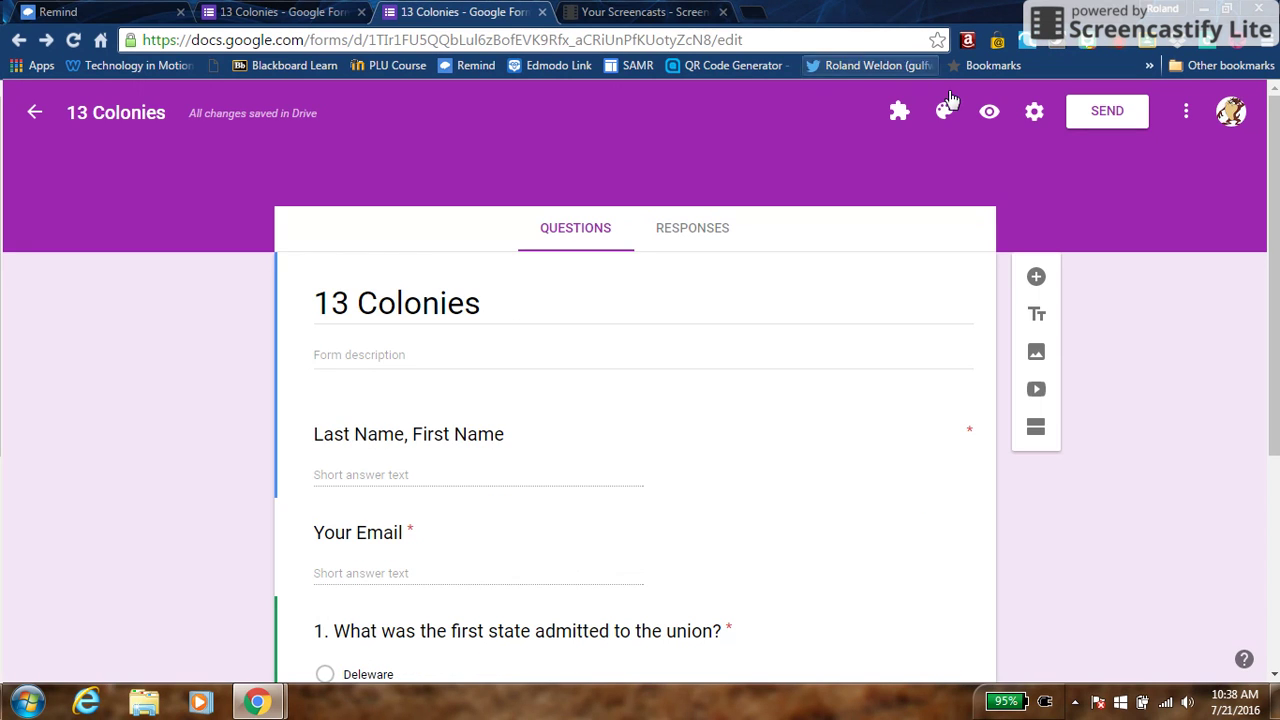
# Copy the 13 Colonies form's shareable link for pasting into the Remind draft
pyautogui.click(1083, 120)
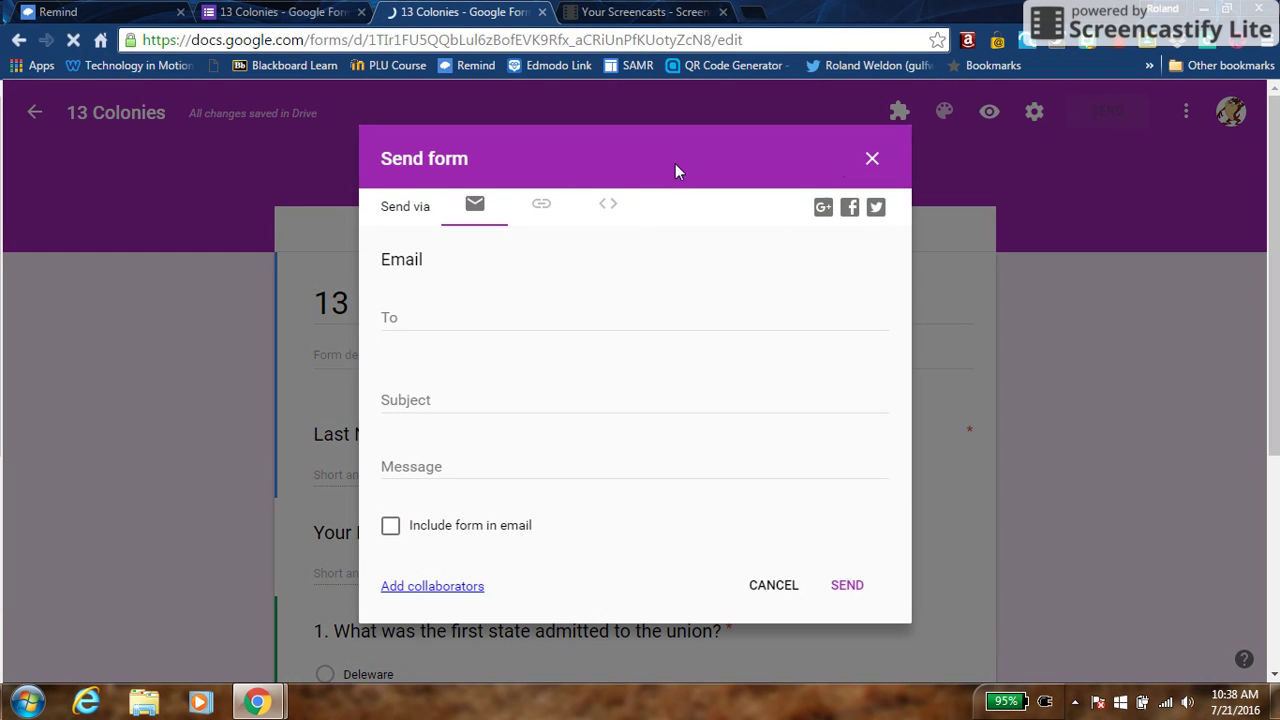
pyautogui.click(535, 215)
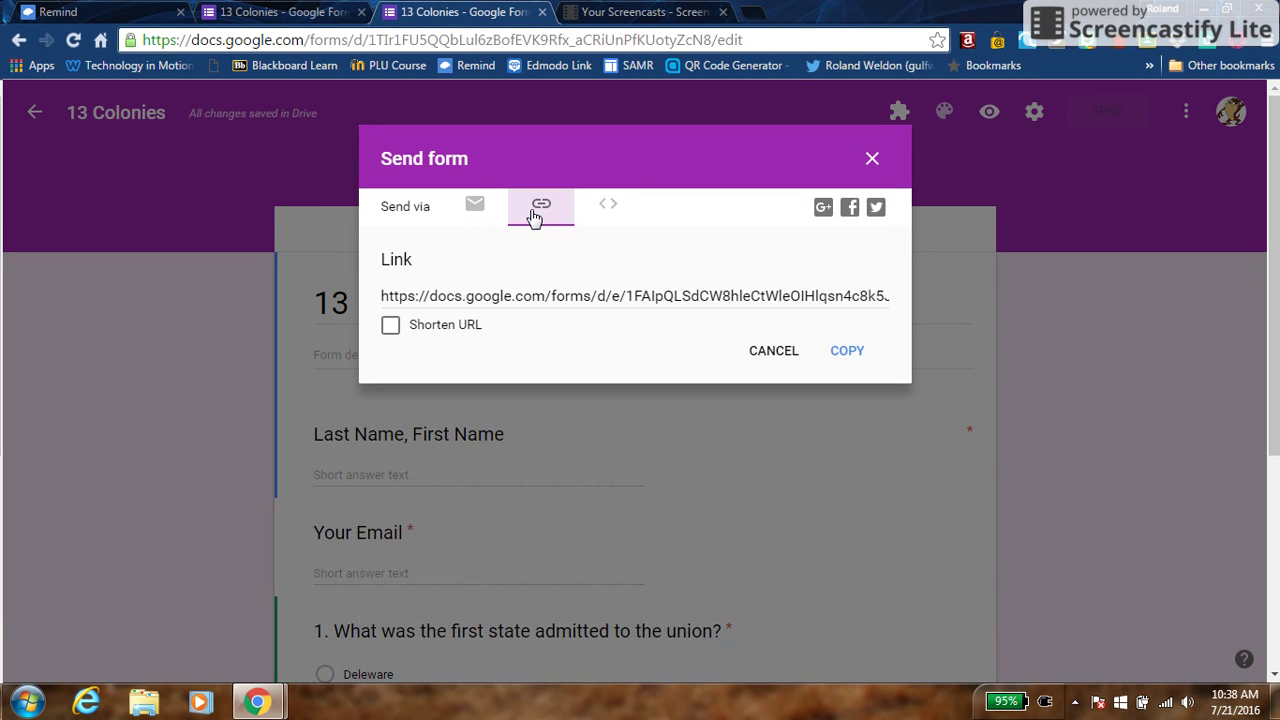
pyautogui.click(490, 302)
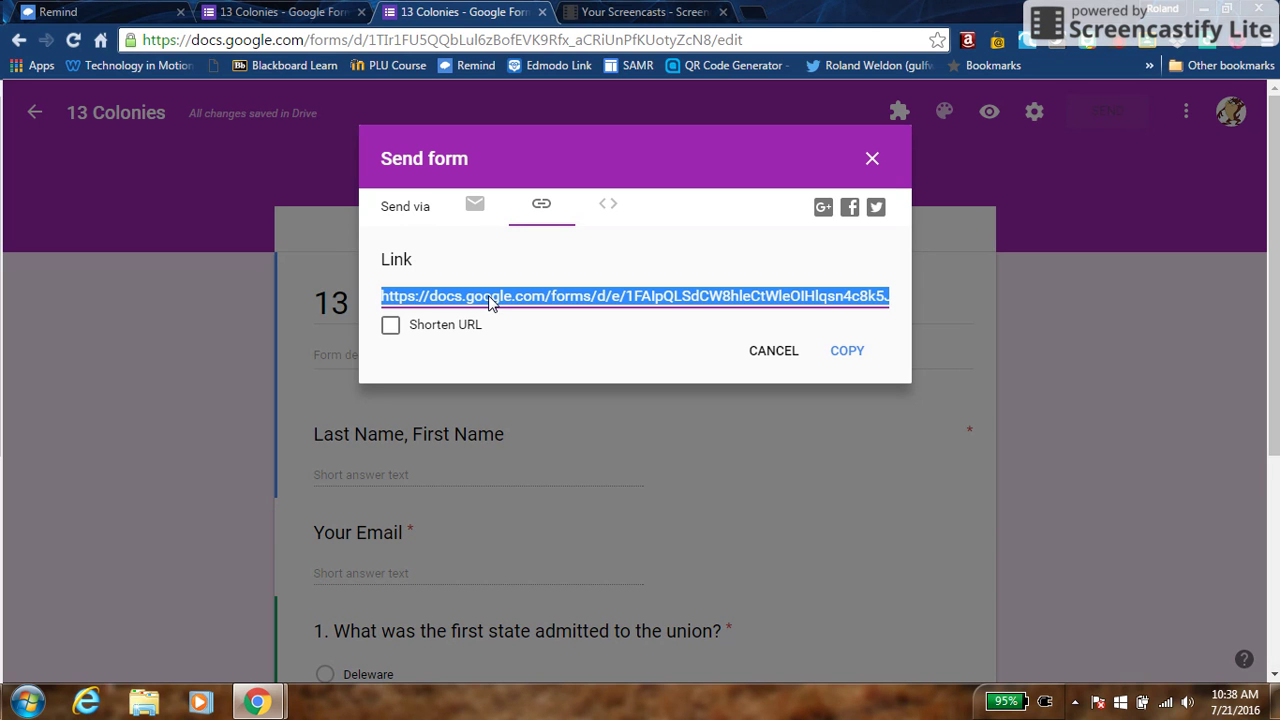
pyautogui.rightClick(490, 302)
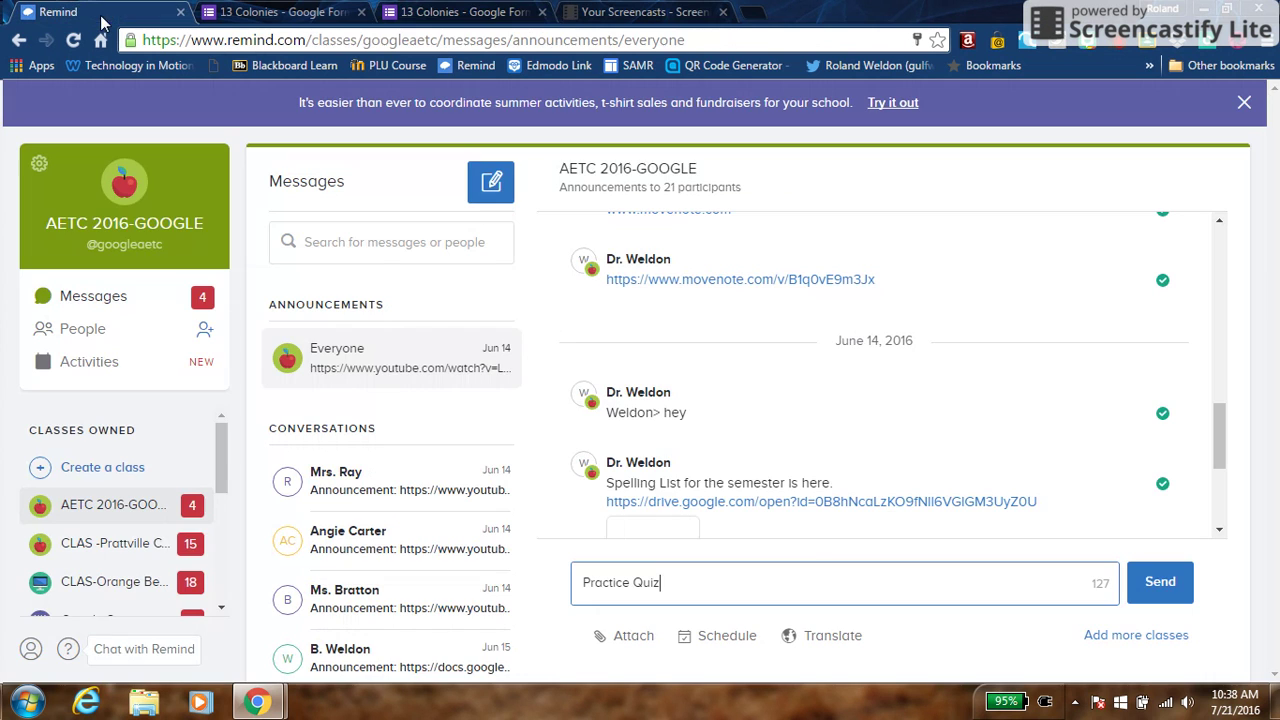
pyautogui.click(101, 14)
# Paste the form link into the Practice Quiz announcement, send it to 21 participants, and close the form's Send dialog
pyautogui.write('https://docs.google.com/forms/d/e/1FAIpQLSdCW8hleCtWleOIHlqsn4c8k5JpxB3nYb1Drm8jVoE3qOrkKQ/viewform')
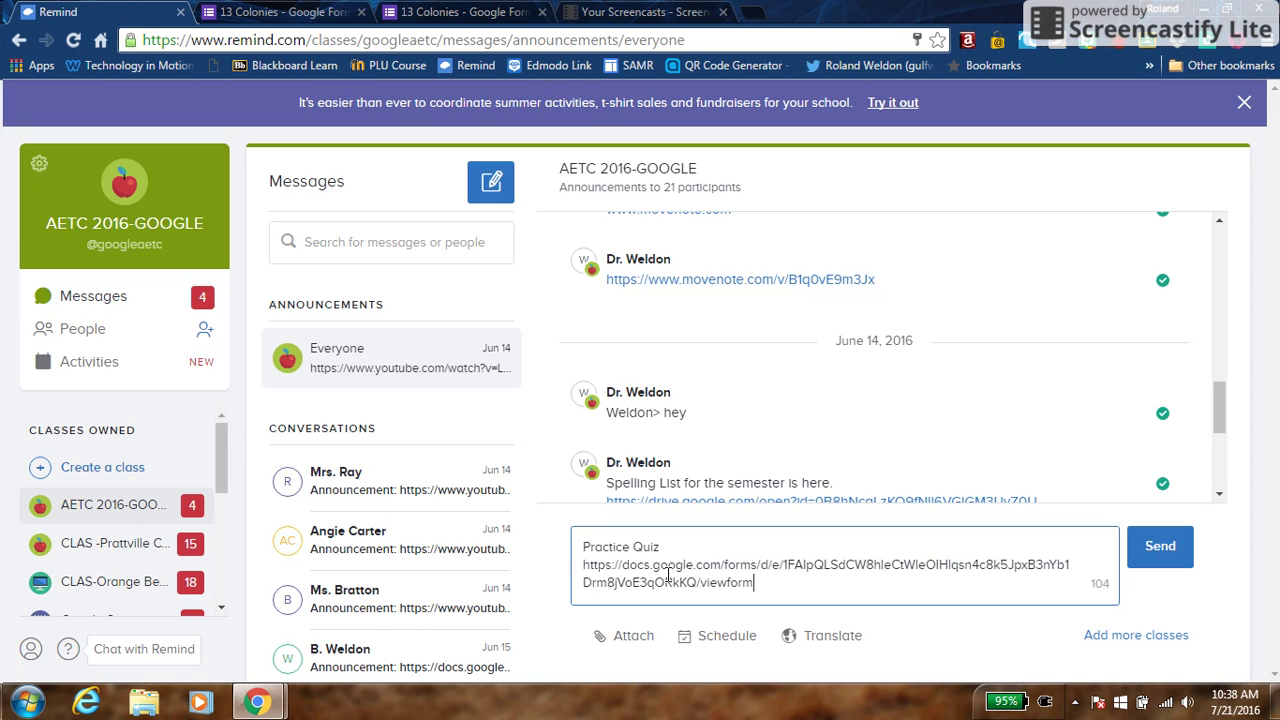
pyautogui.click(1160, 547)
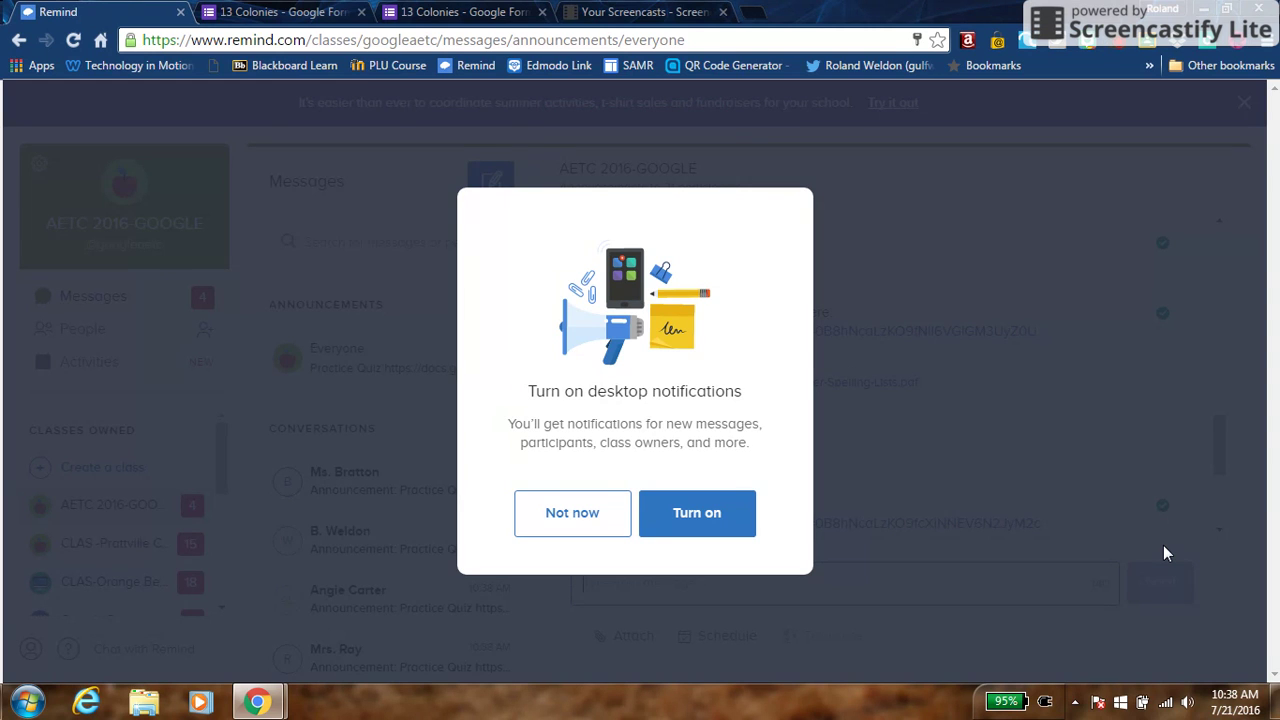
pyautogui.click(574, 511)
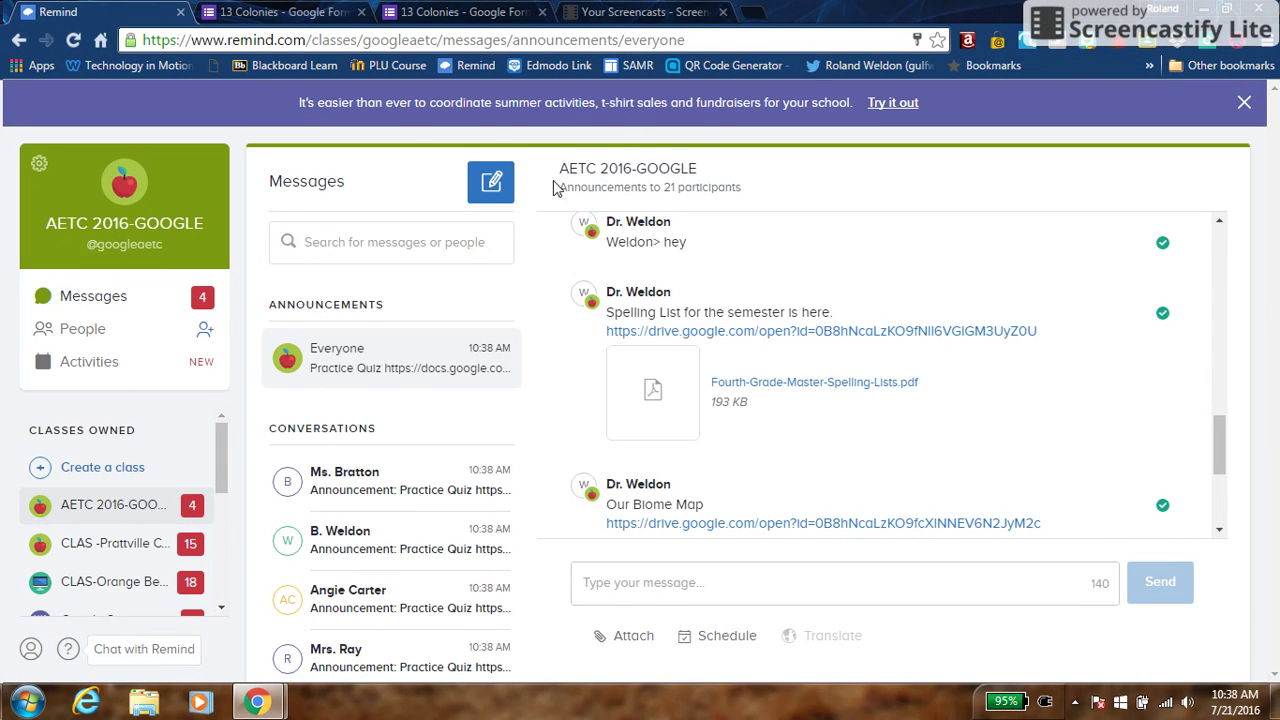
pyautogui.click(425, 12)
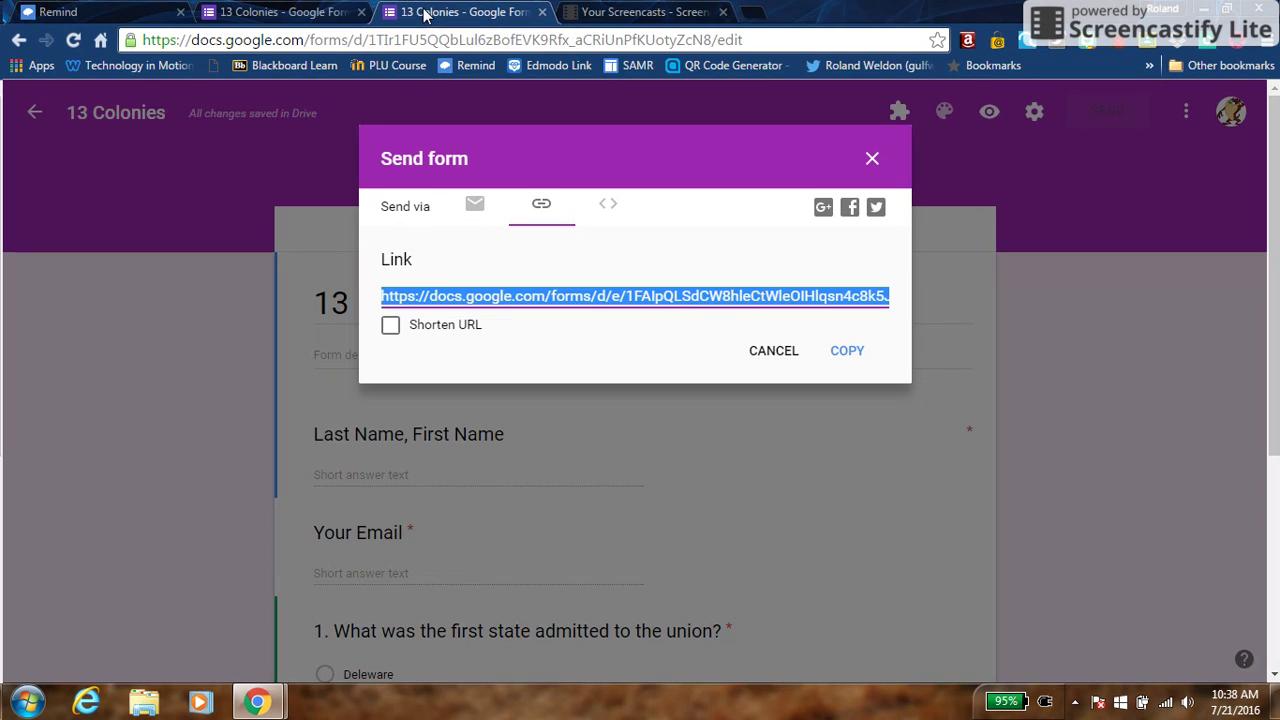
pyautogui.click(872, 158)
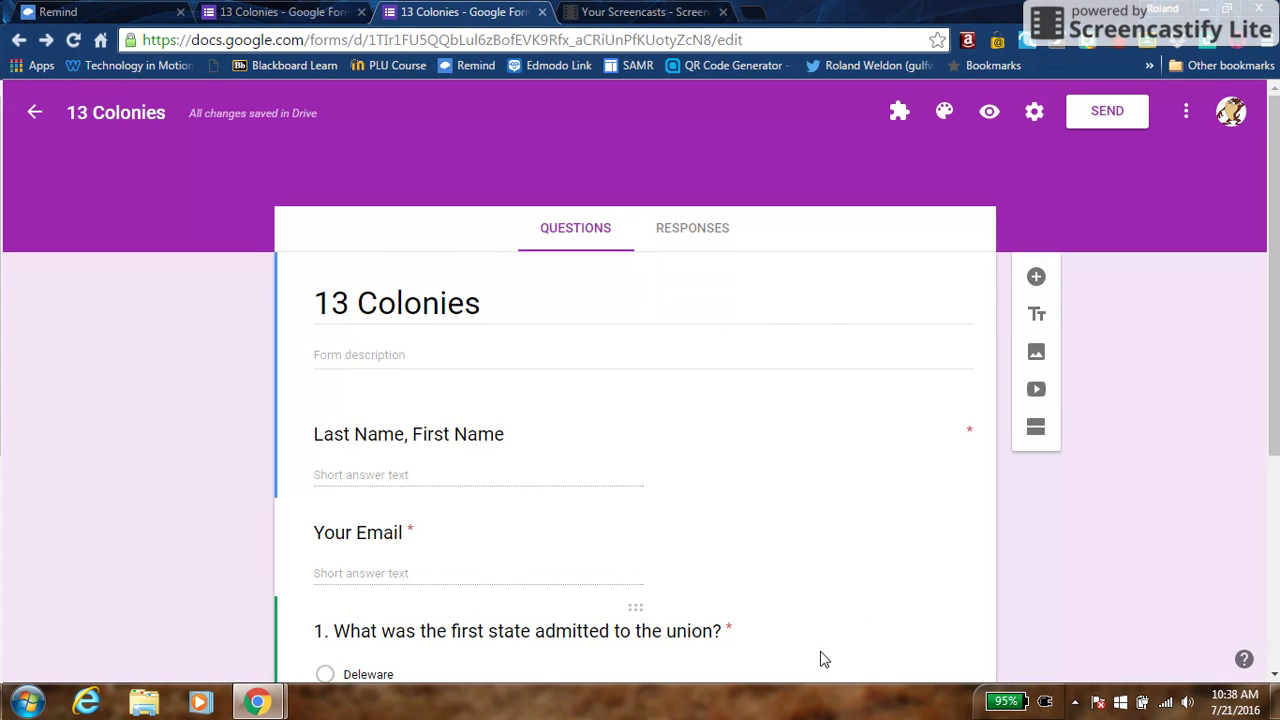